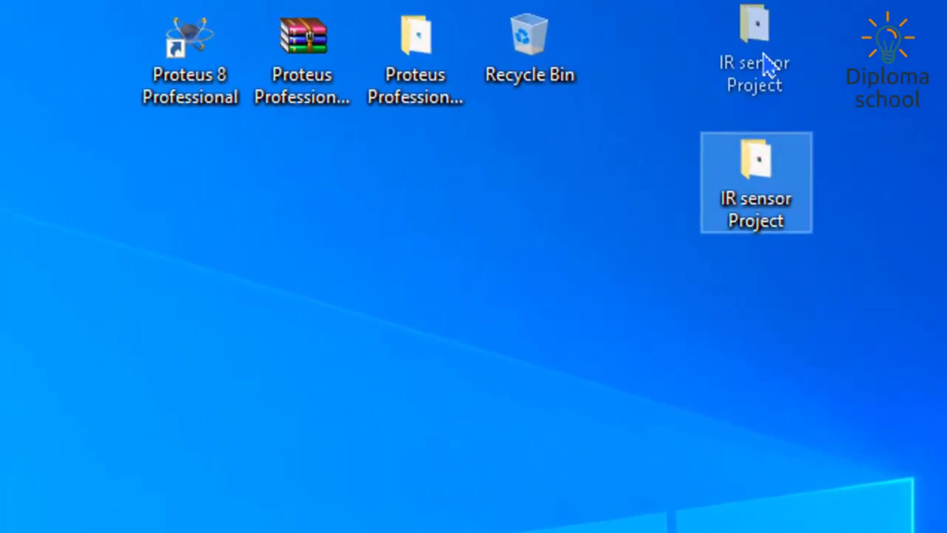
- Reposition the IR sensor Project folder and the Proteus 8 Professional shortcut on the desktop
{"action": "left_click_drag", "start_coordinate": [768, 63], "coordinate": [768, 67]}
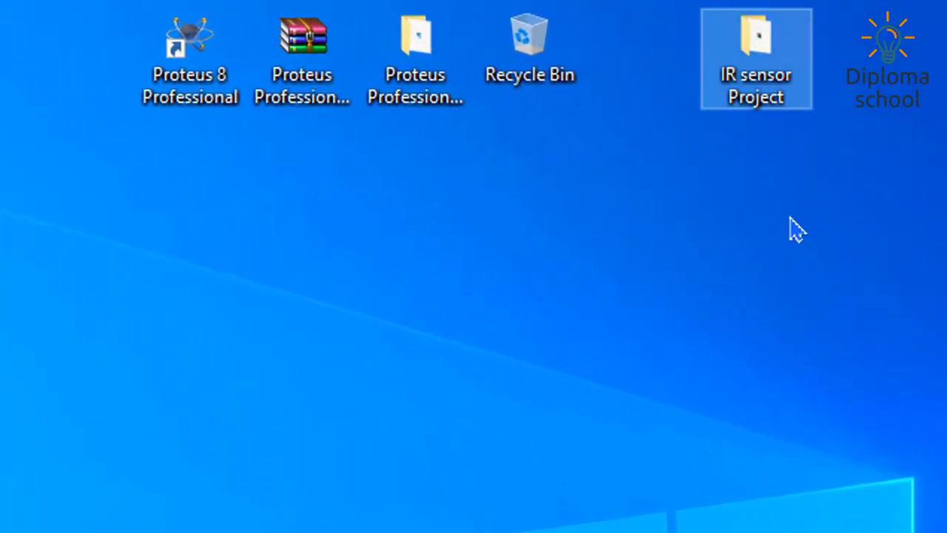
{"action": "left_click", "coordinate": [782, 200]}
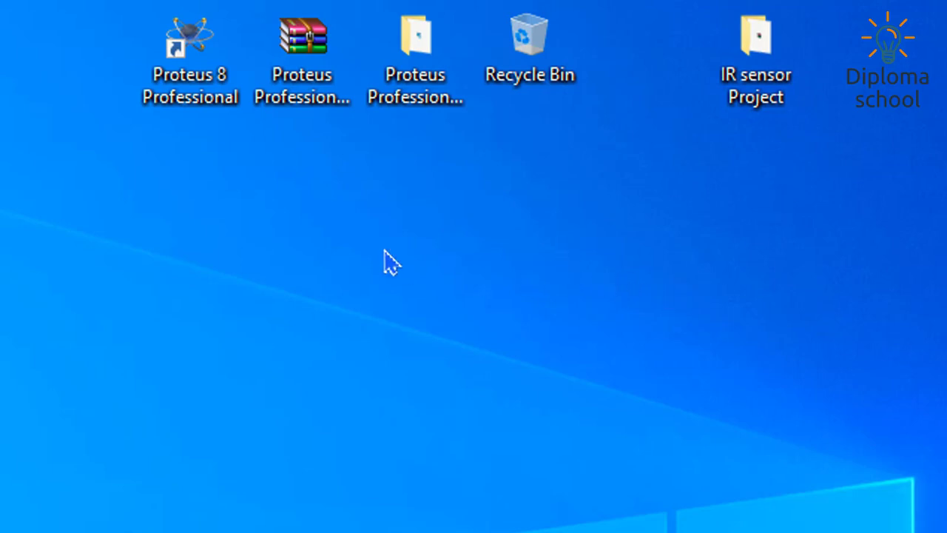
{"action": "left_click", "coordinate": [220, 93]}
{"action": "left_click_drag", "start_coordinate": [185, 81], "coordinate": [0, 53]}
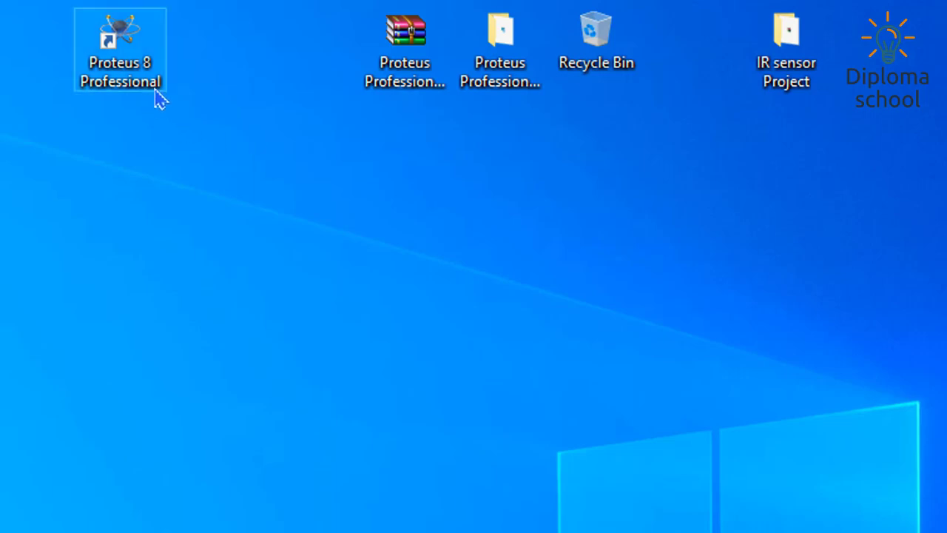
{"action": "left_click_drag", "start_coordinate": [153, 83], "coordinate": [248, 83]}
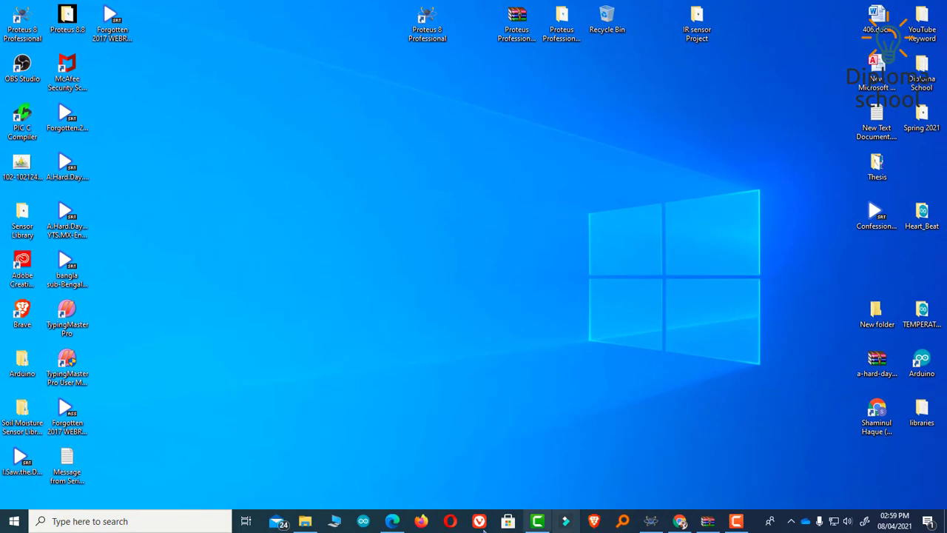
- Search Windows for the Arduino app, then dismiss the search
{"action": "left_click", "coordinate": [183, 528]}
{"action": "type", "text": "ard"}
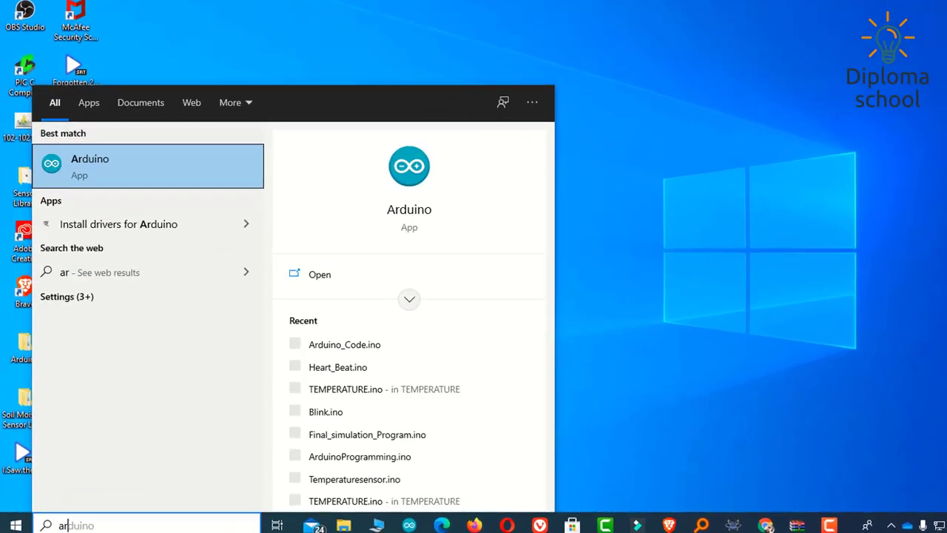
{"action": "type", "text": "u"}
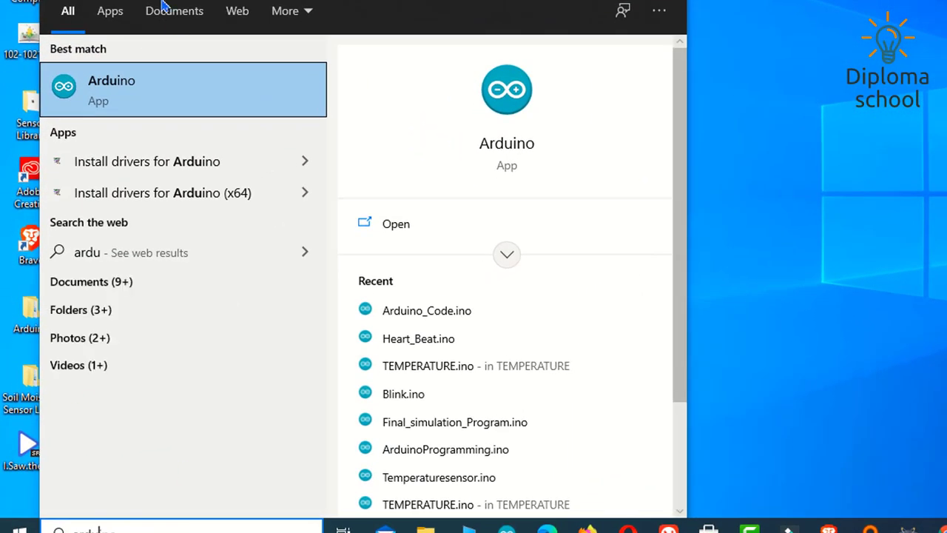
{"action": "key", "text": "Escape"}
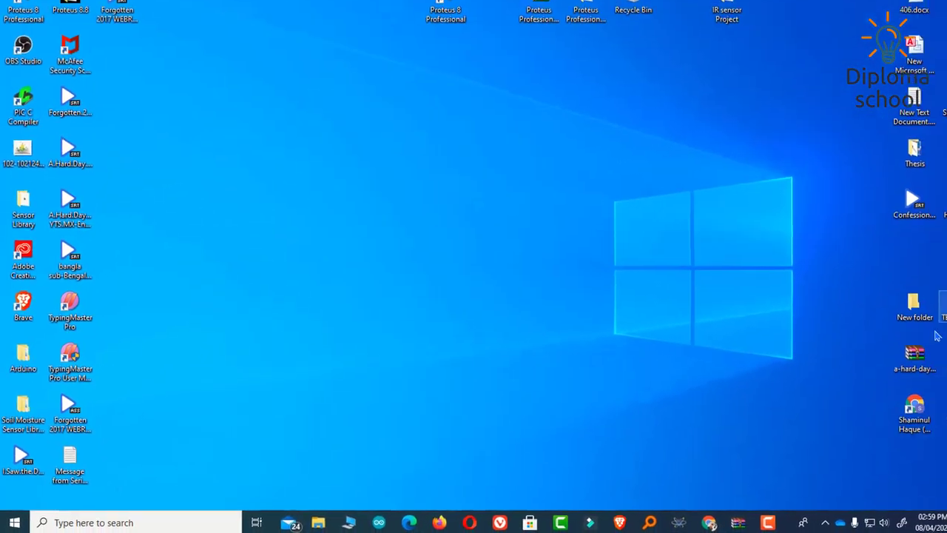
- Inspect the Arduino and Infrared Sensor library archives in the desktop's IR sensor Project folder, then close it
{"action": "double_click", "coordinate": [715, 11]}
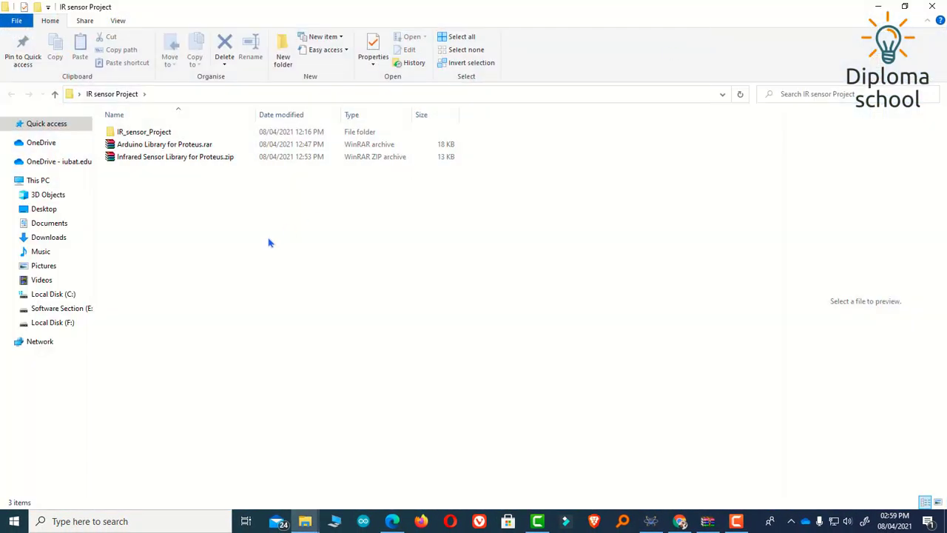
{"action": "left_click", "coordinate": [252, 260]}
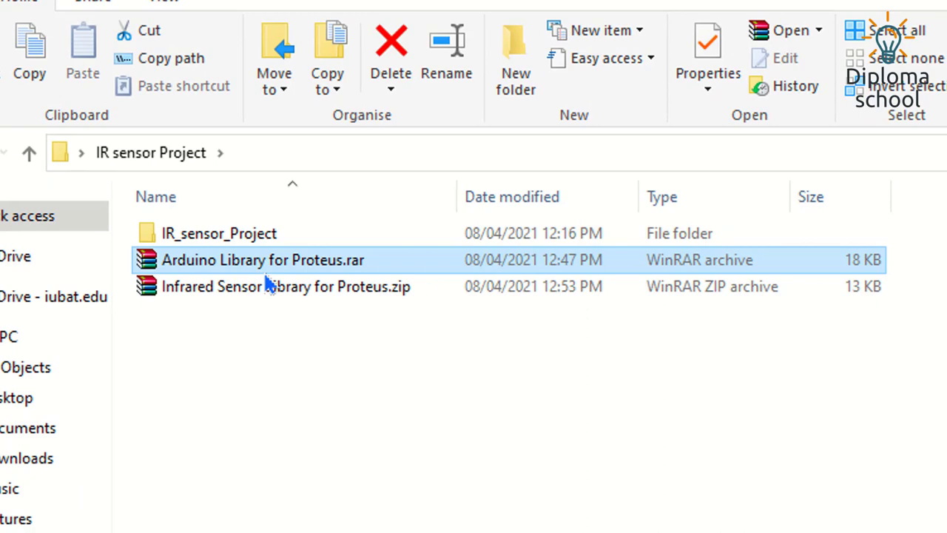
{"action": "left_click", "coordinate": [275, 344]}
{"action": "left_click", "coordinate": [243, 296]}
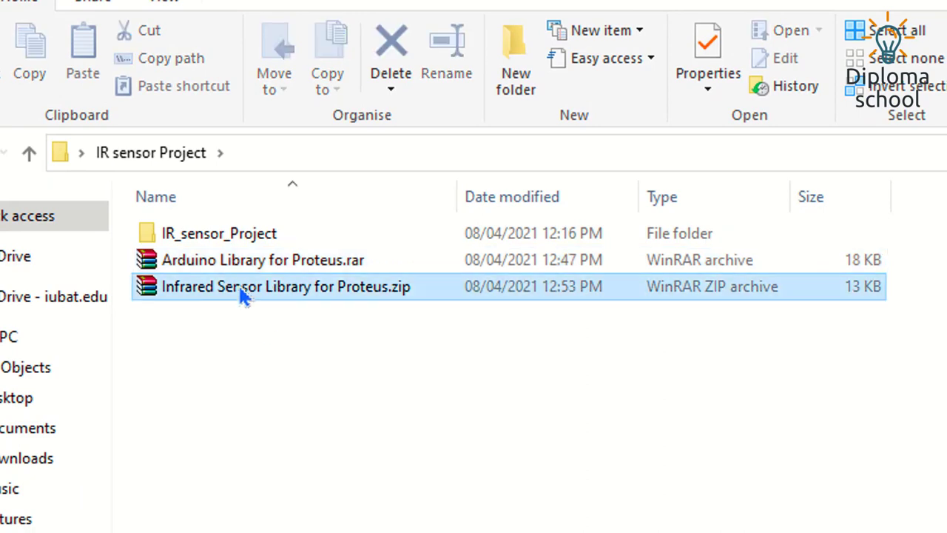
{"action": "left_click", "coordinate": [307, 326]}
{"action": "key", "text": "alt+F4"}
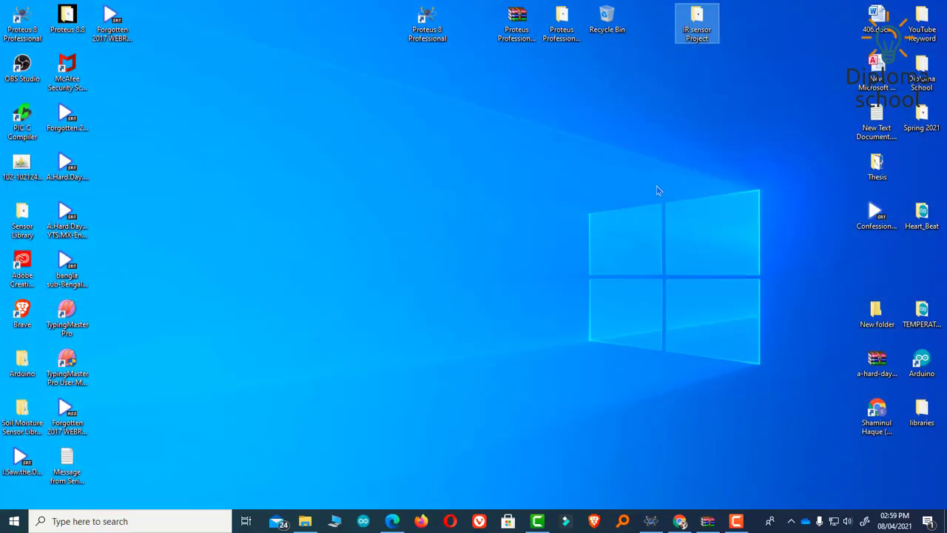
{"action": "left_click", "coordinate": [626, 219]}
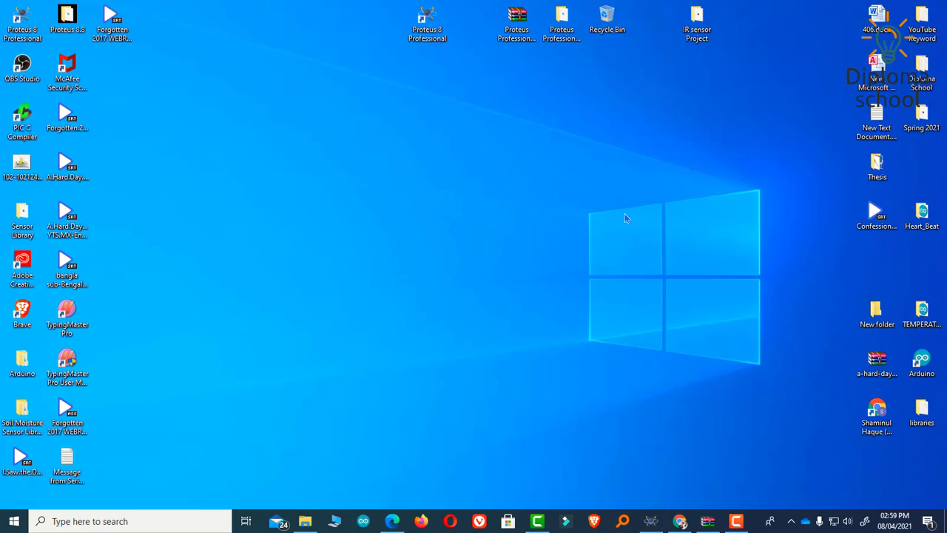
- Launch Proteus 8 Professional, open Schematic Capture and bring up the device picker
{"action": "double_click", "coordinate": [429, 30]}
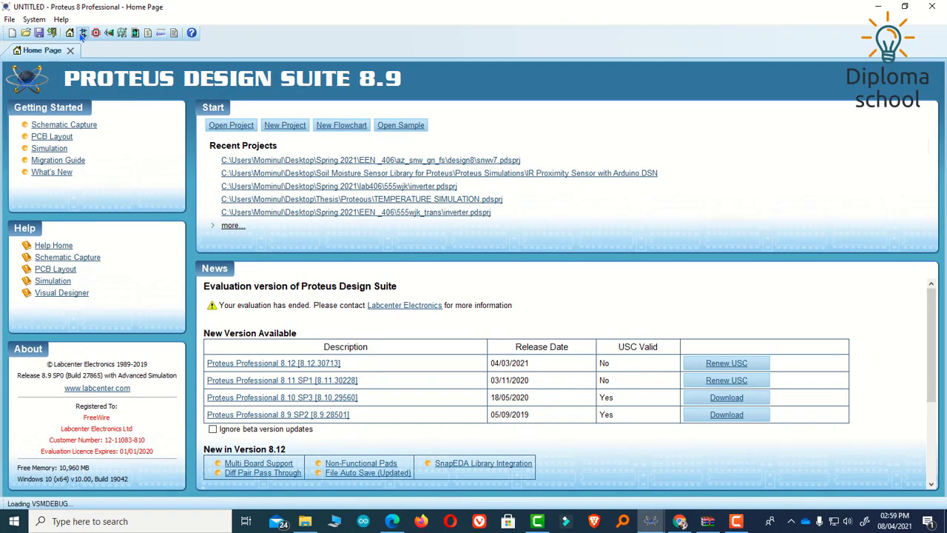
{"action": "left_click", "coordinate": [84, 34]}
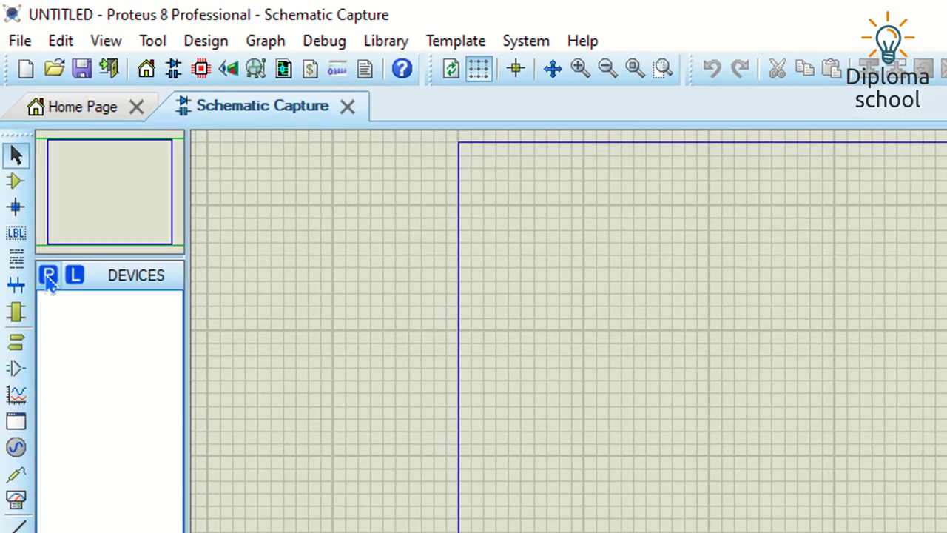
{"action": "left_click", "coordinate": [23, 132]}
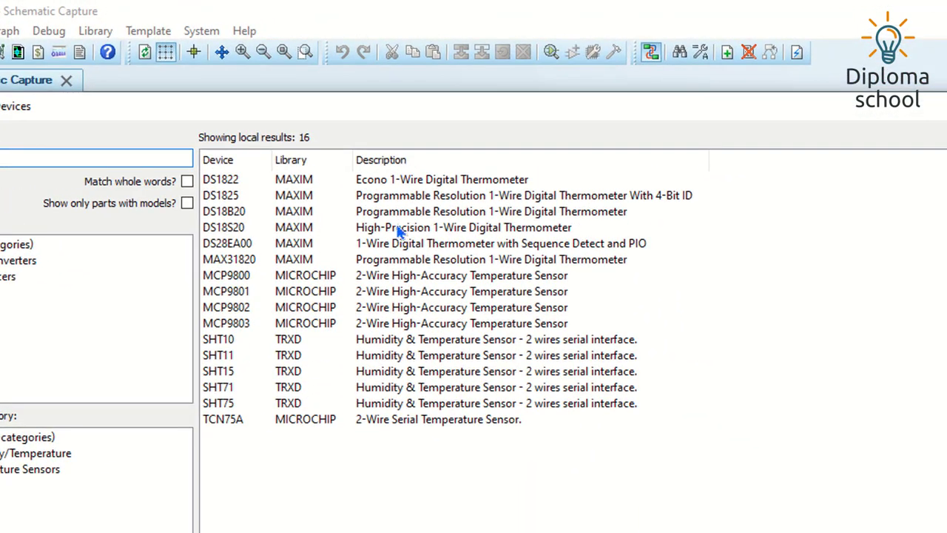
- Look through the thermometer and sensor entries in the device picker's results
{"action": "key", "text": "Down"}
{"action": "key", "text": "Down"}
{"action": "key", "text": "Down"}
{"action": "key", "text": "Down"}
{"action": "key", "text": "Down"}
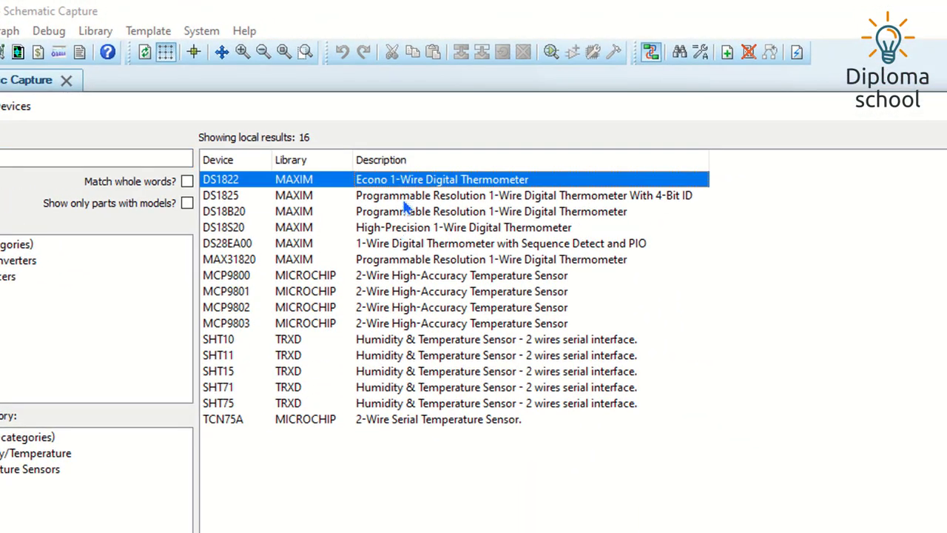
{"action": "key", "text": "Down"}
{"action": "key", "text": "Down"}
{"action": "key", "text": "Down"}
{"action": "key", "text": "Down"}
{"action": "key", "text": "Down"}
{"action": "key", "text": "Down"}
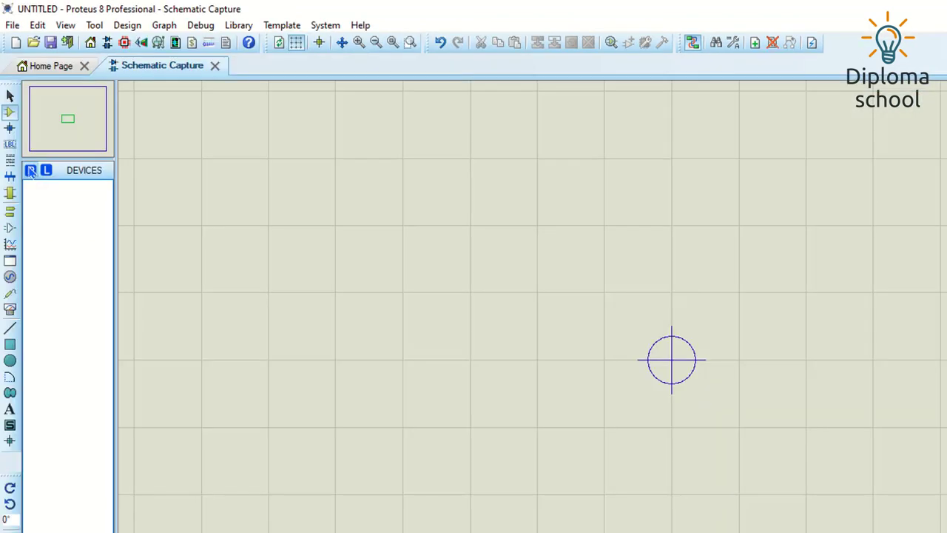
- Search the device library for "arduino" and review the listed devices
{"action": "key", "text": "p"}
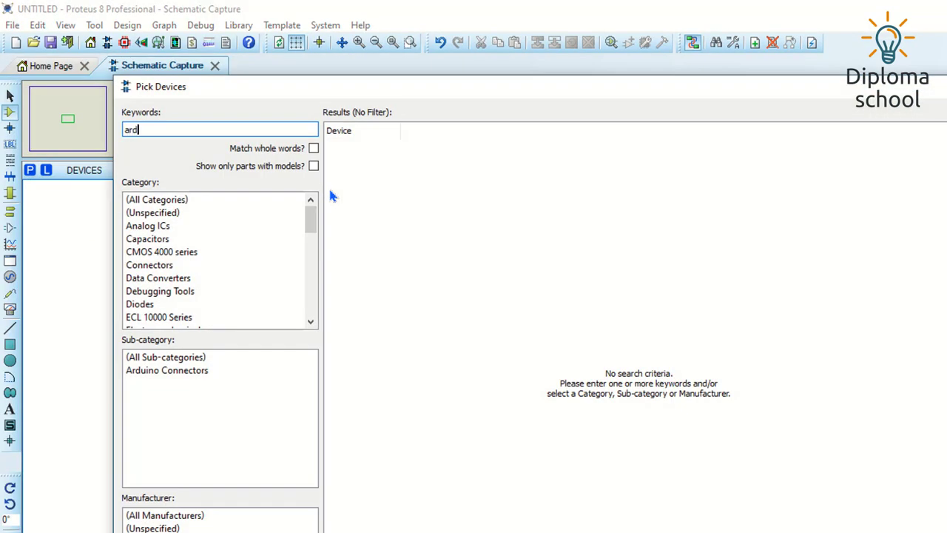
{"action": "type", "text": "arduino"}
{"action": "left_click_drag", "start_coordinate": [456, 267], "coordinate": [462, 236]}
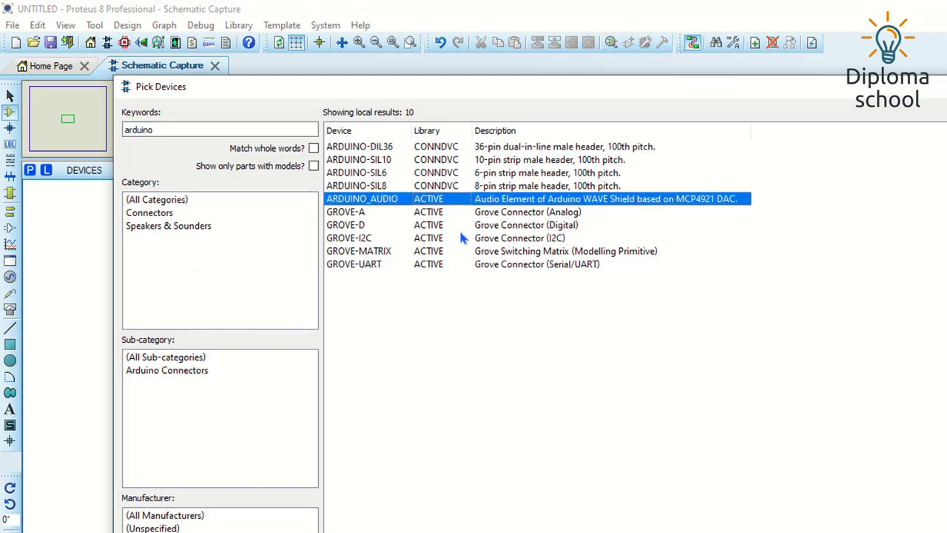
{"action": "left_click", "coordinate": [460, 238]}
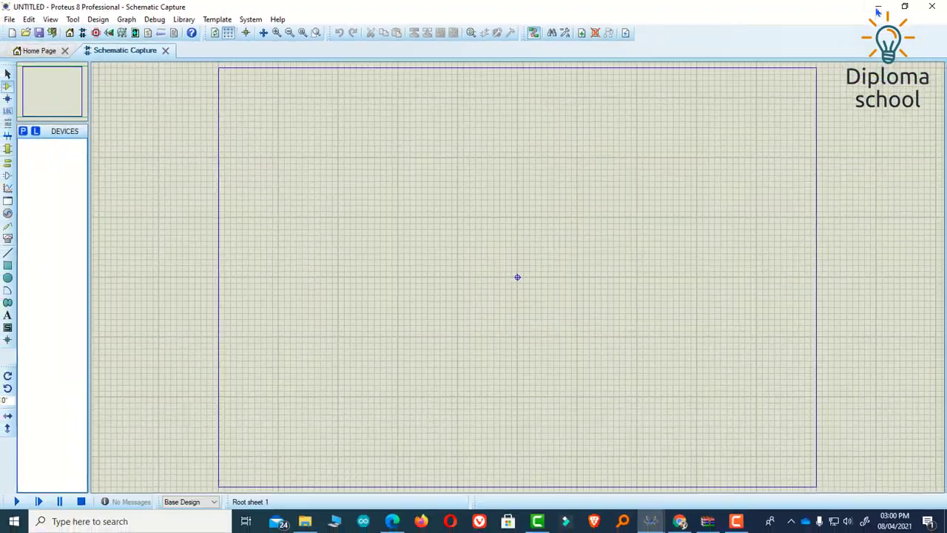
- Extract Infrared Sensor Library for Proteus.zip directly into the desktop's IR sensor Project folder
{"action": "left_click", "coordinate": [878, 9]}
{"action": "double_click", "coordinate": [707, 28]}
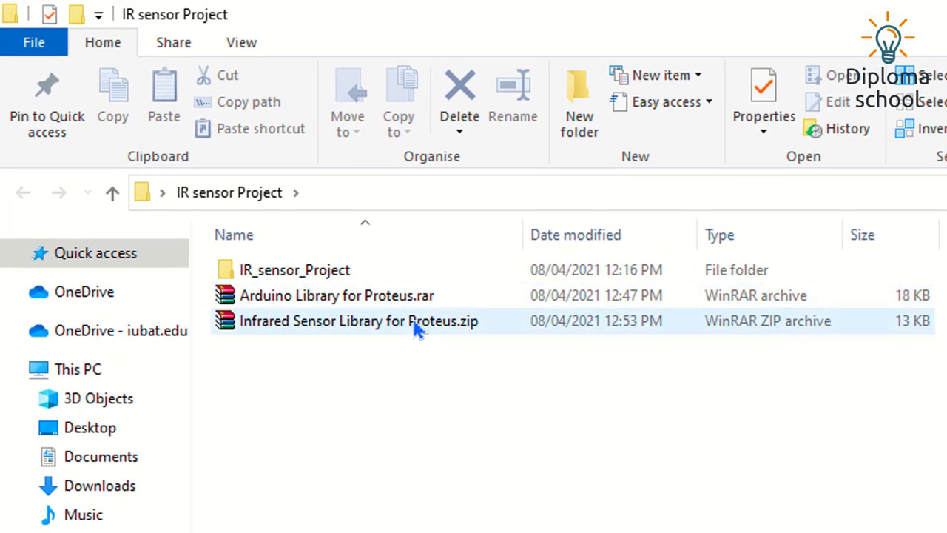
{"action": "left_click", "coordinate": [334, 326]}
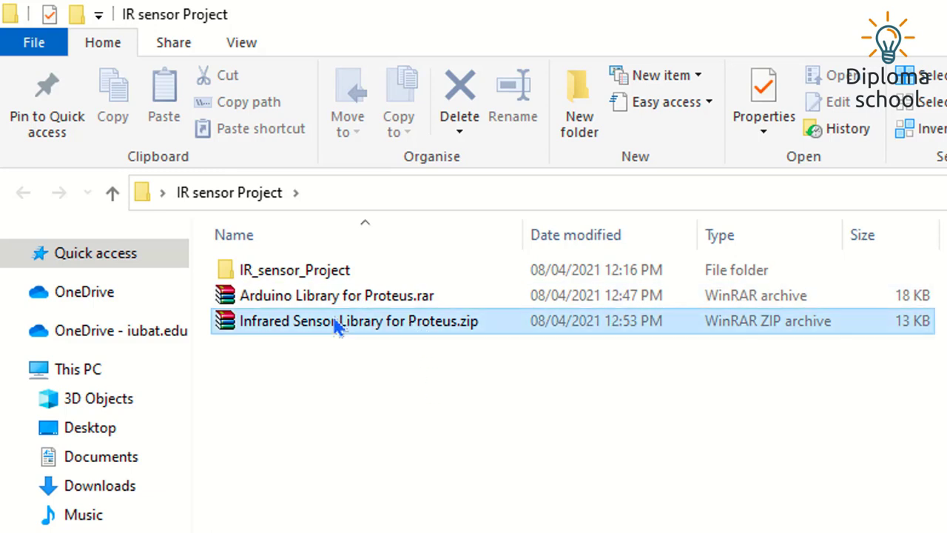
{"action": "right_click", "coordinate": [334, 331]}
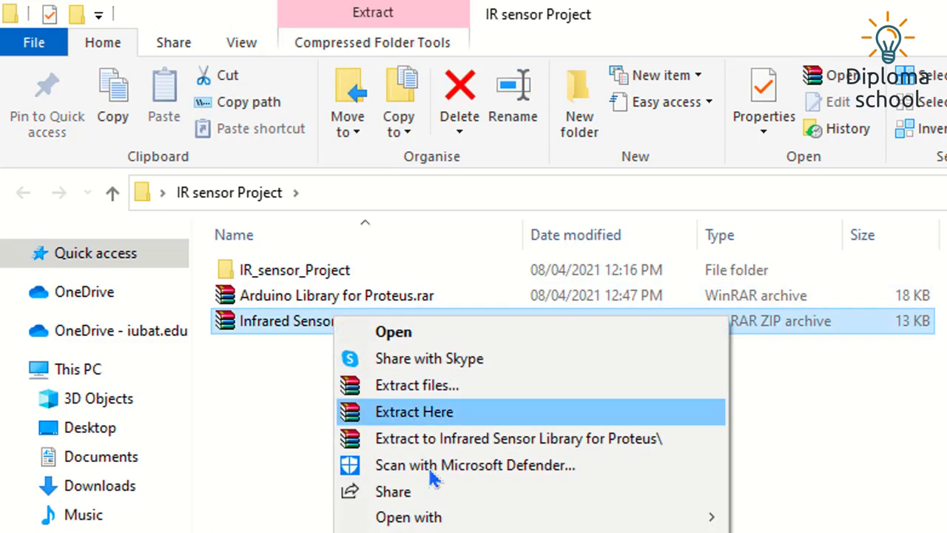
{"action": "left_click", "coordinate": [437, 420]}
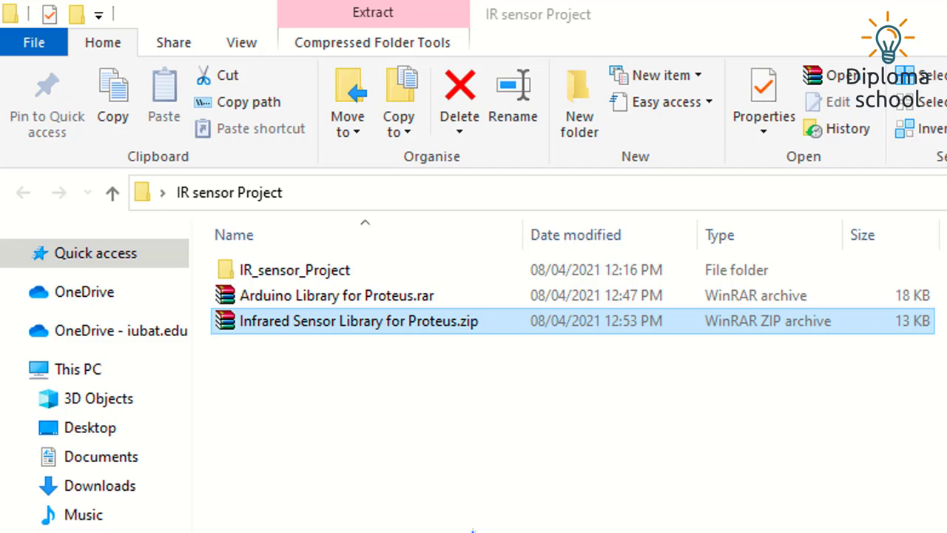
{"action": "left_click", "coordinate": [466, 522]}
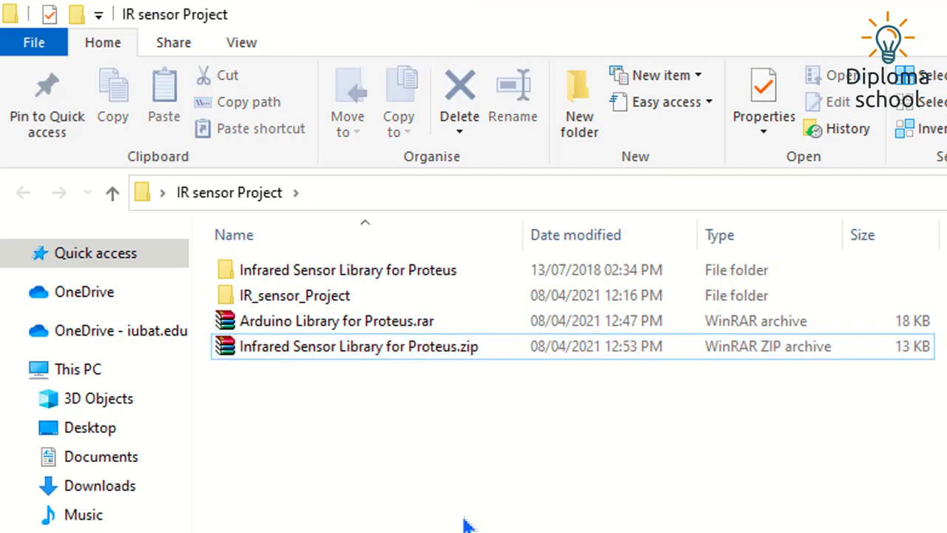
- Examine the library files inside the extracted Infrared Sensor Library for Proteus folder
{"action": "double_click", "coordinate": [341, 271]}
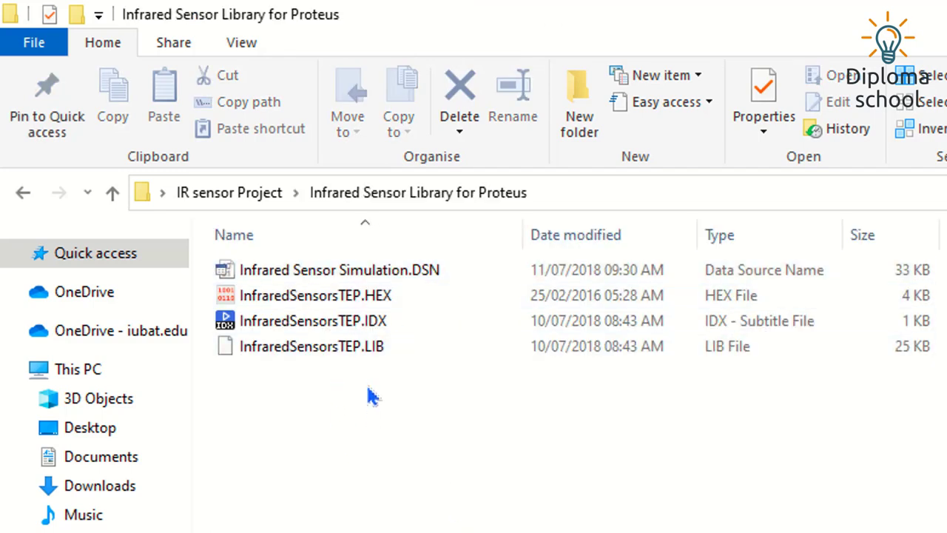
{"action": "left_click", "coordinate": [392, 300]}
{"action": "left_click", "coordinate": [389, 322]}
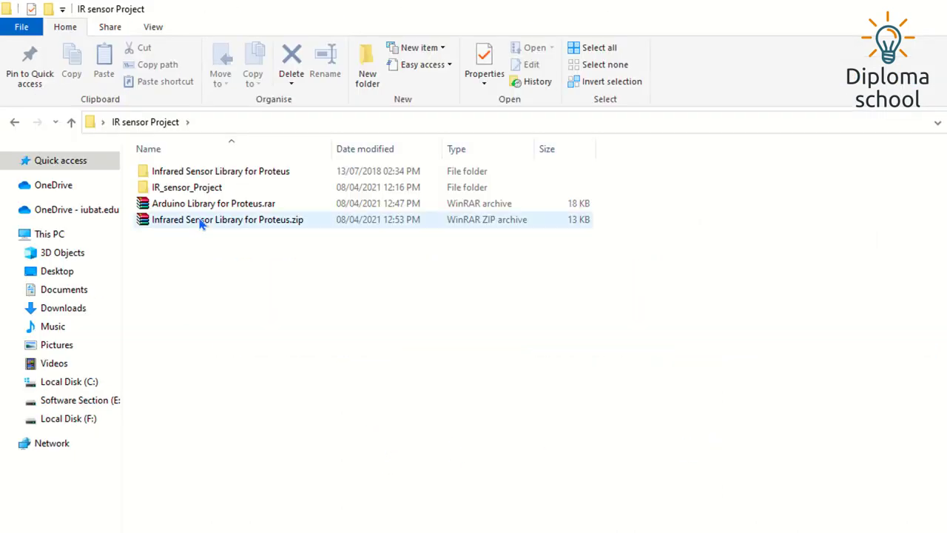
- Extract Arduino Library for Proteus.rar directly into the IR sensor Project folder and refresh the file list
{"action": "left_click", "coordinate": [200, 203]}
{"action": "right_click", "coordinate": [200, 204]}
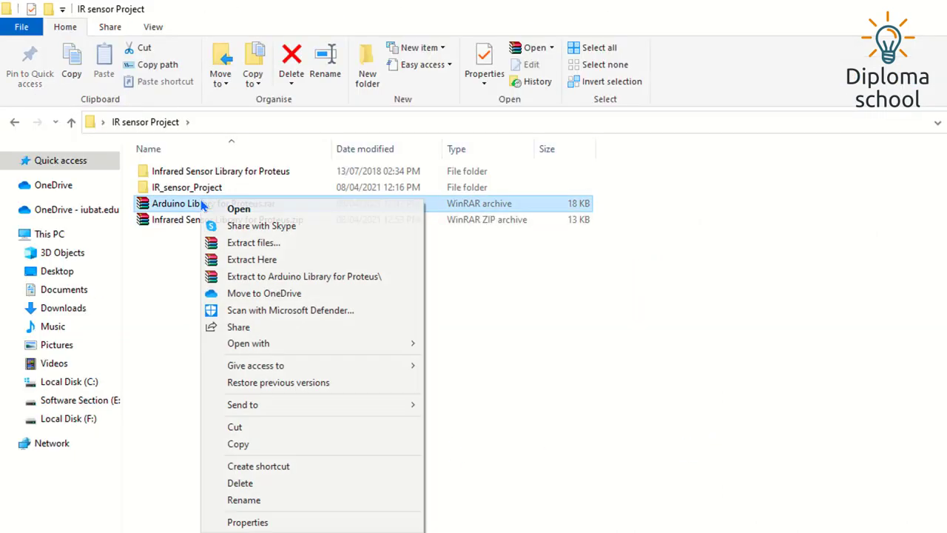
{"action": "left_click", "coordinate": [252, 260]}
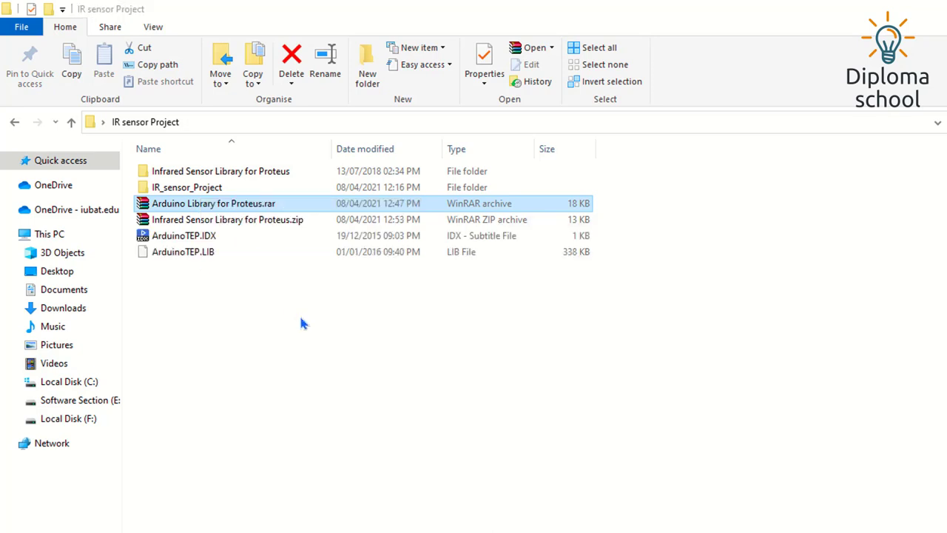
{"action": "right_click", "coordinate": [202, 225]}
{"action": "left_click", "coordinate": [168, 321]}
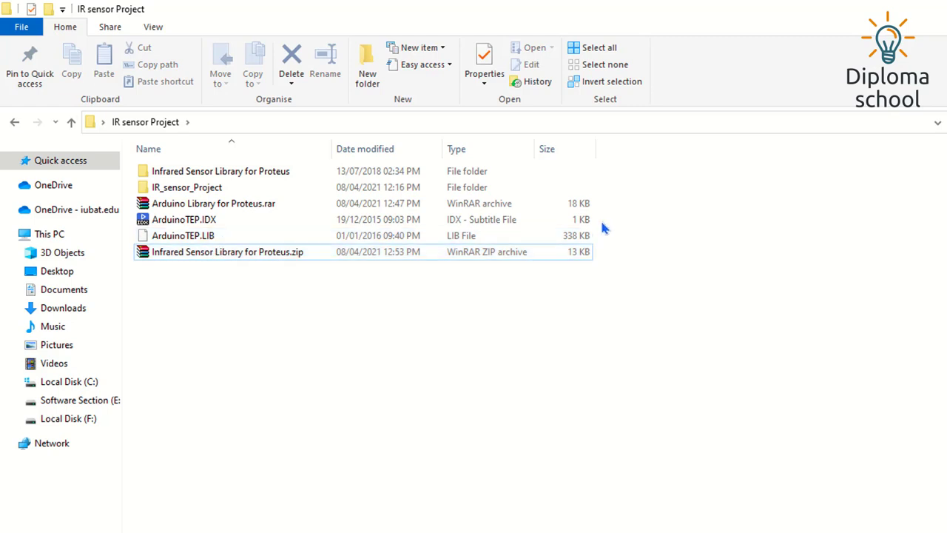
- Move ArduinoTEP.IDX and ArduinoTEP.LIB into the Infrared Sensor Library for Proteus folder
{"action": "left_click_drag", "start_coordinate": [592, 236], "coordinate": [194, 189]}
{"action": "left_click", "coordinate": [194, 190]}
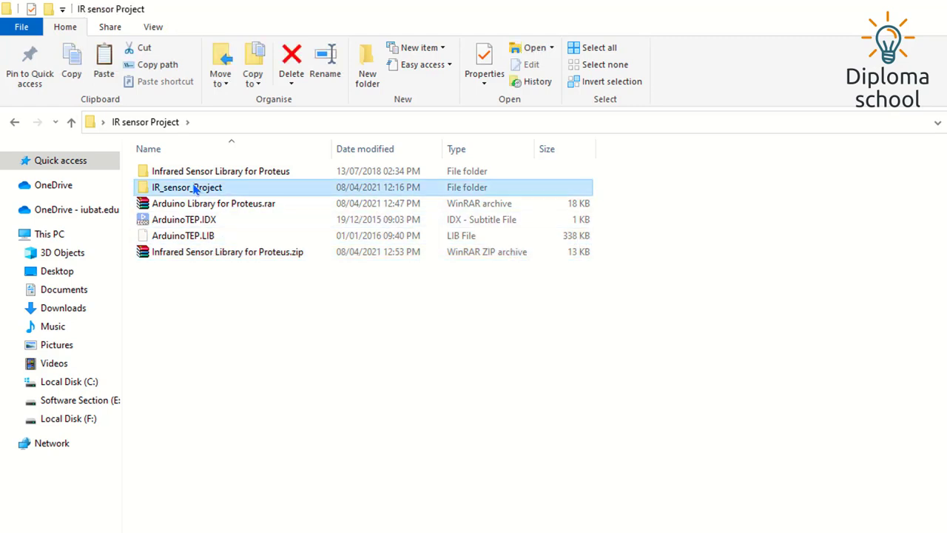
{"action": "double_click", "coordinate": [193, 188]}
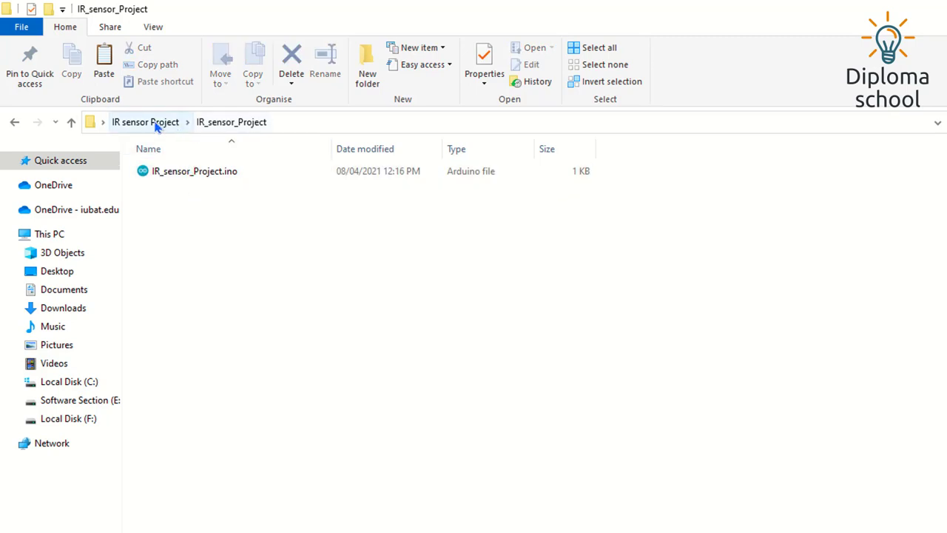
{"action": "left_click", "coordinate": [148, 122]}
{"action": "double_click", "coordinate": [189, 171]}
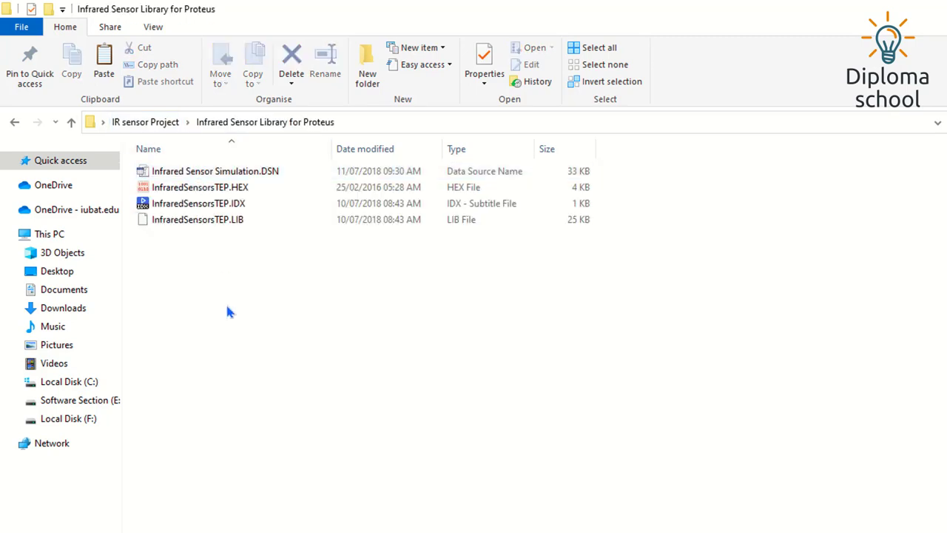
{"action": "key", "text": "ctrl+v"}
{"action": "left_click", "coordinate": [323, 306]}
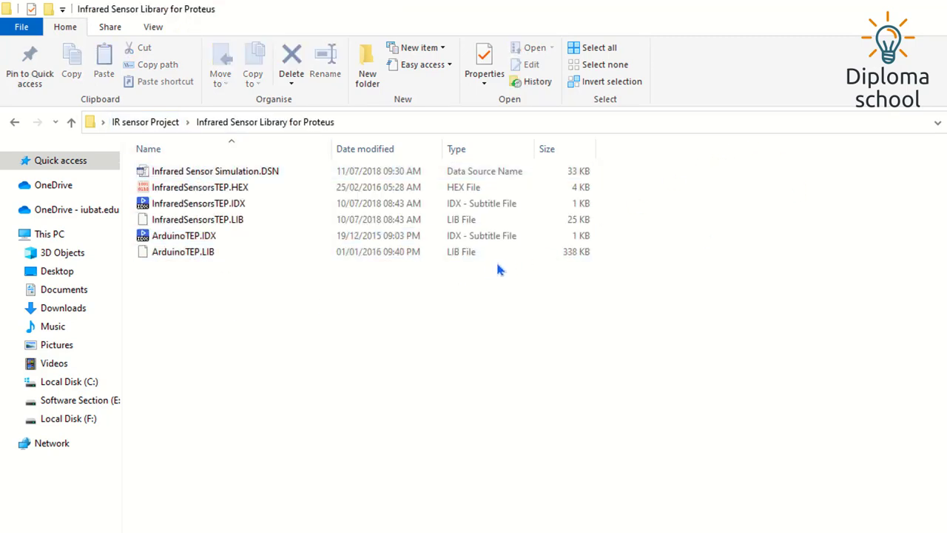
- Copy all six files in the Infrared Sensor Library for Proteus folder
{"action": "left_click_drag", "start_coordinate": [596, 307], "coordinate": [415, 167]}
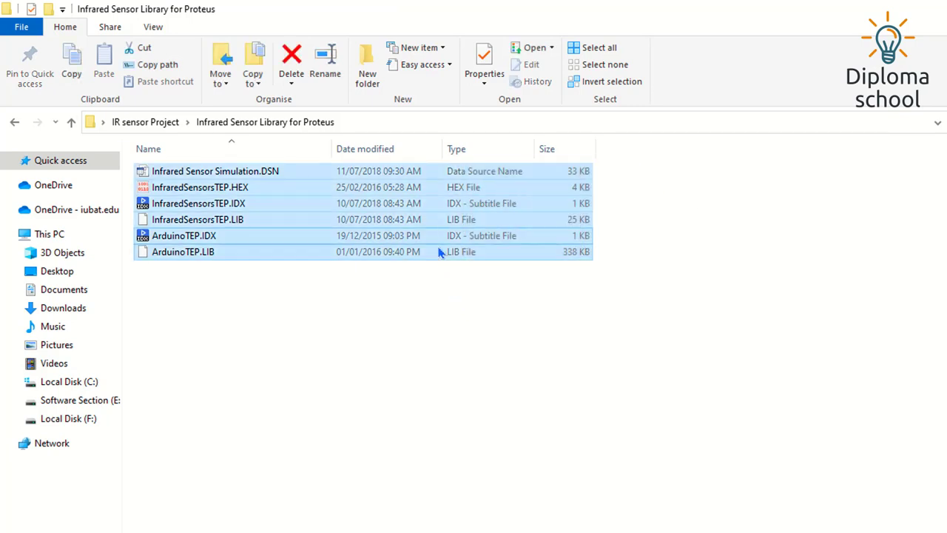
{"action": "right_click", "coordinate": [421, 214]}
{"action": "left_click", "coordinate": [474, 449]}
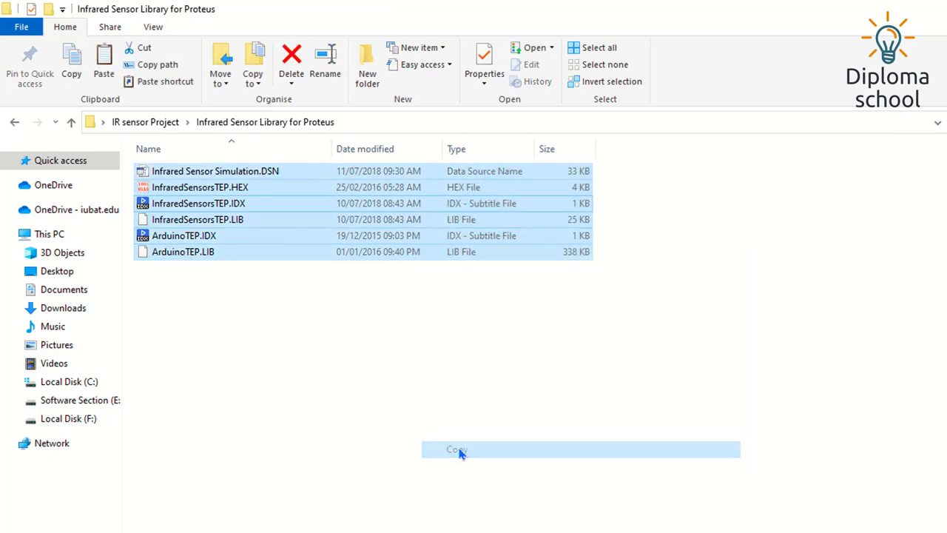
- Open Local Disk (C:) and make sure hidden items are shown
{"action": "left_click", "coordinate": [42, 384]}
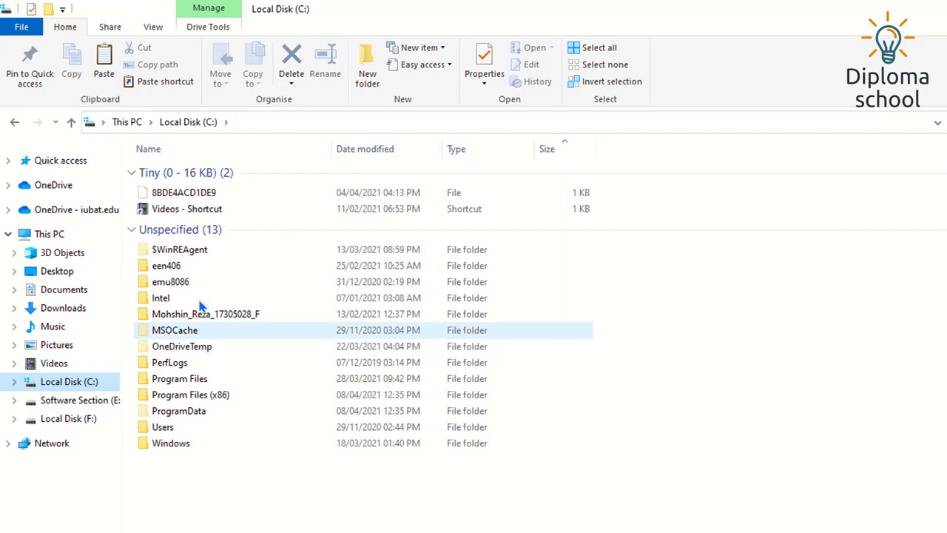
{"action": "left_click", "coordinate": [57, 235]}
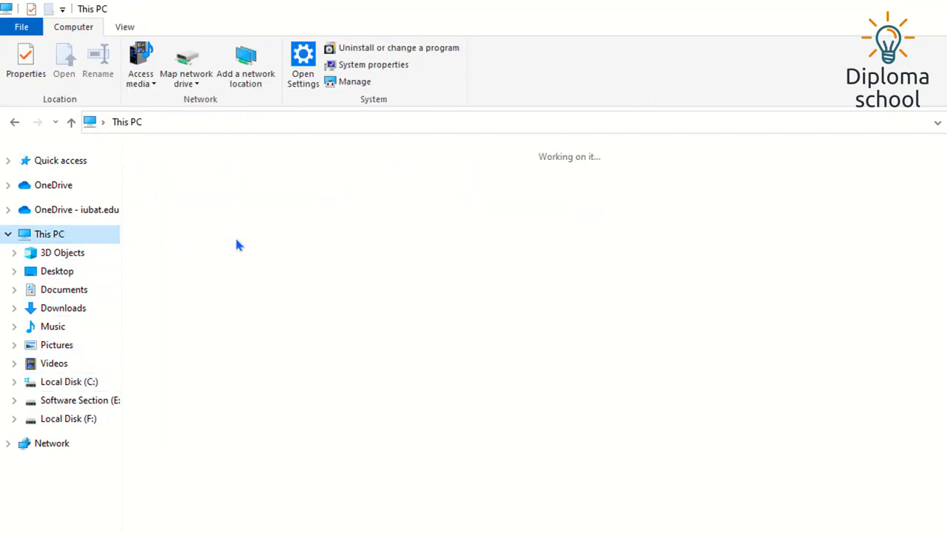
{"action": "double_click", "coordinate": [200, 285]}
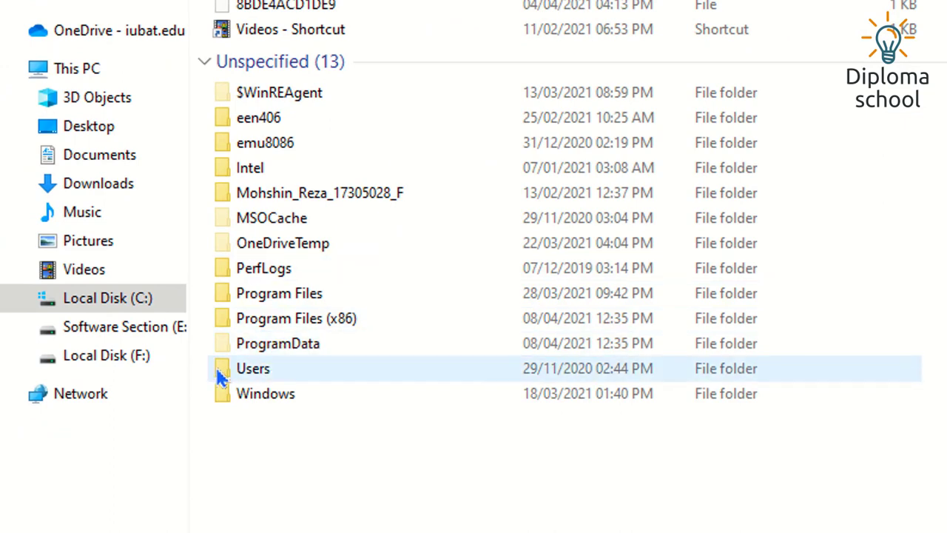
{"action": "left_click", "coordinate": [255, 347]}
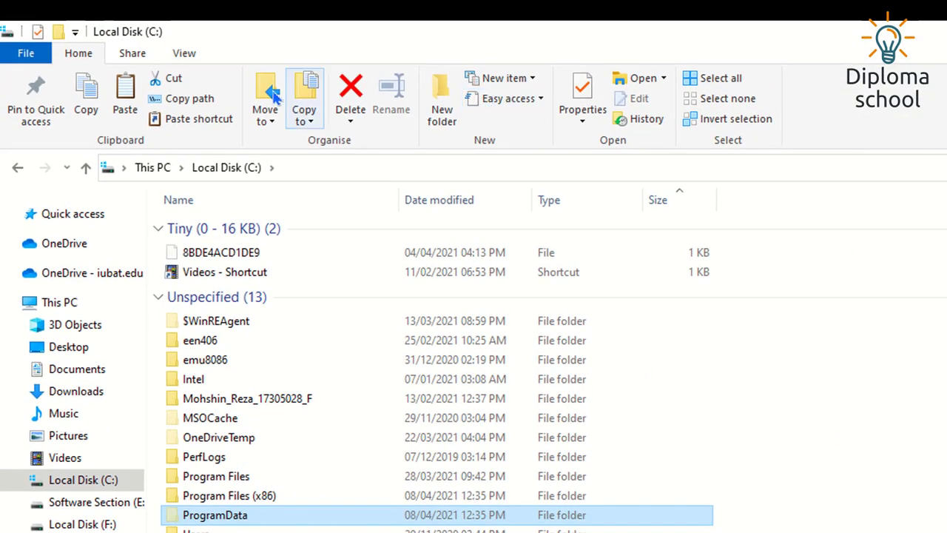
{"action": "left_click", "coordinate": [184, 53]}
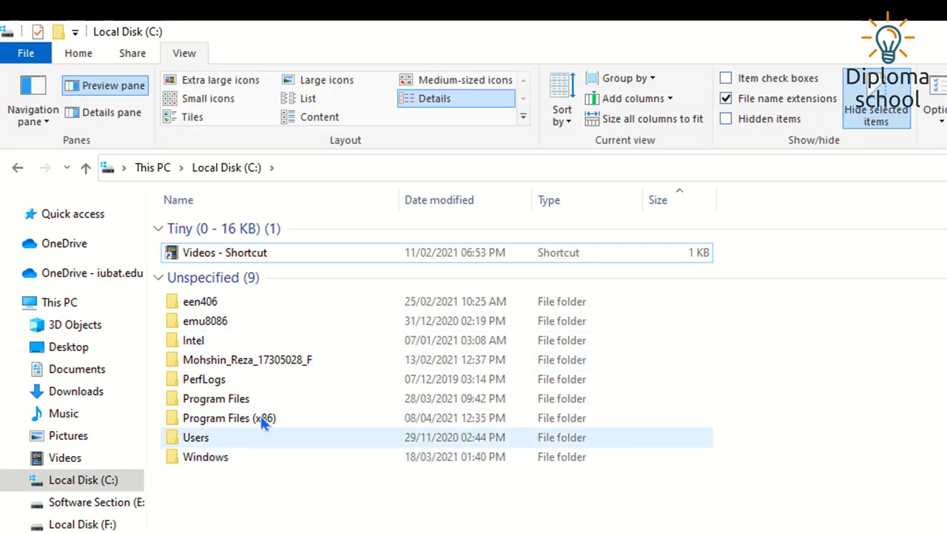
{"action": "left_click", "coordinate": [728, 119]}
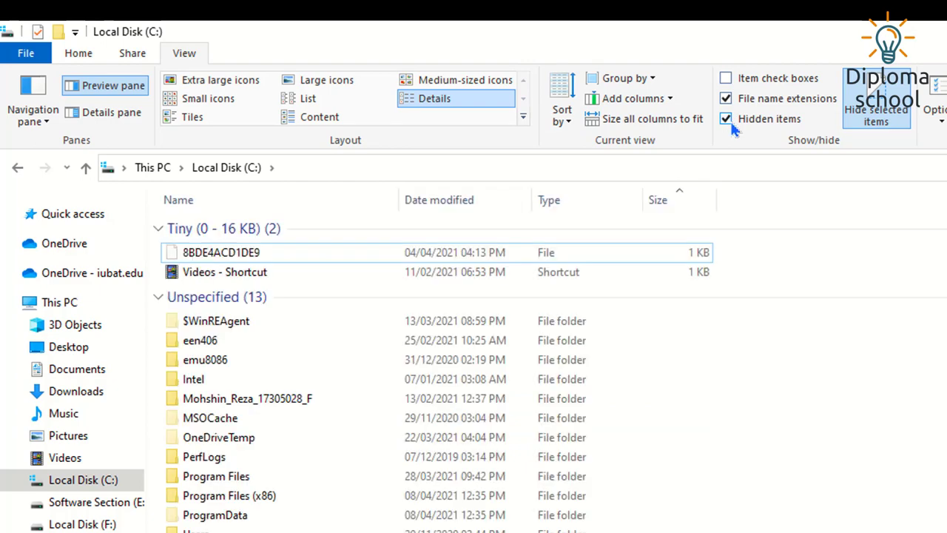
- Go to the Proteus 8 Professional folder inside ProgramData\Labcenter Electronics
{"action": "left_click", "coordinate": [216, 497]}
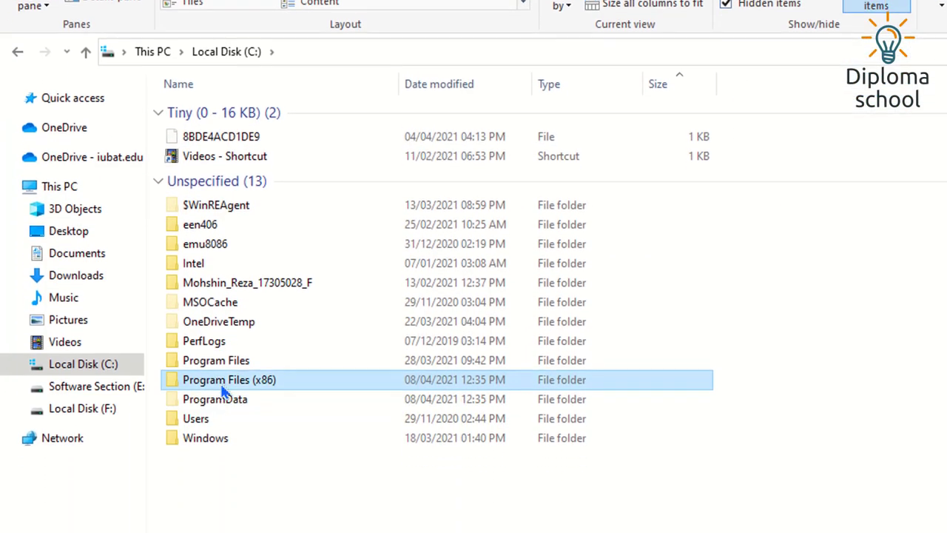
{"action": "double_click", "coordinate": [225, 397]}
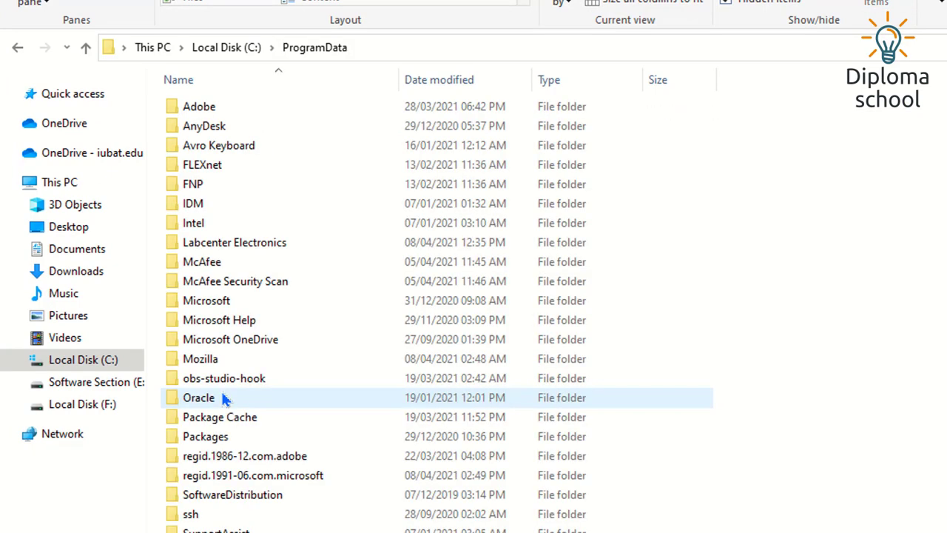
{"action": "scroll", "coordinate": [374, 273], "scroll_direction": "down", "scroll_amount": 1}
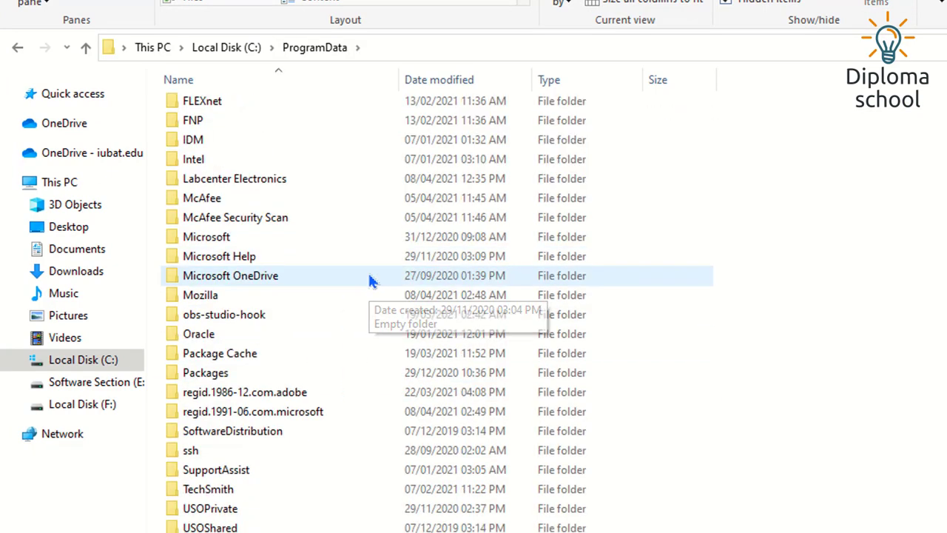
{"action": "scroll", "coordinate": [308, 366], "scroll_direction": "up", "scroll_amount": 1}
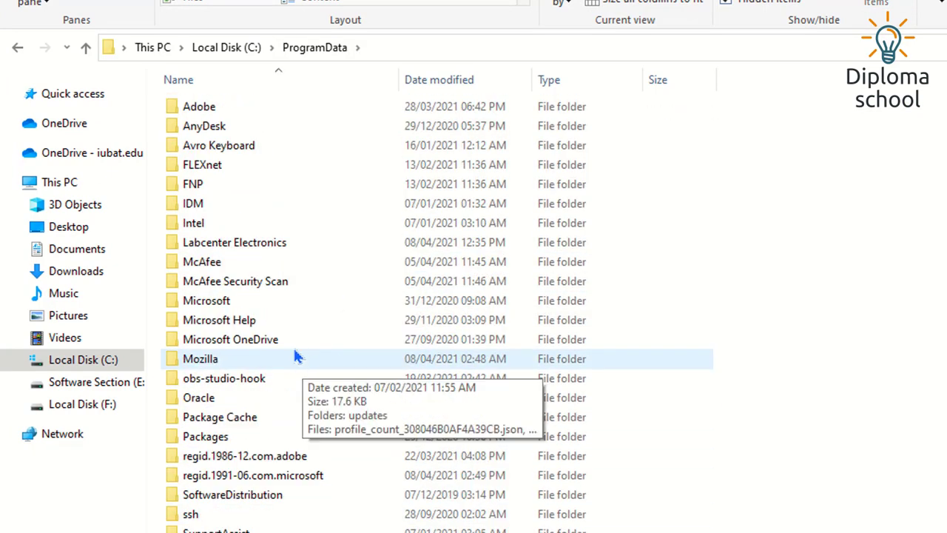
{"action": "double_click", "coordinate": [258, 250]}
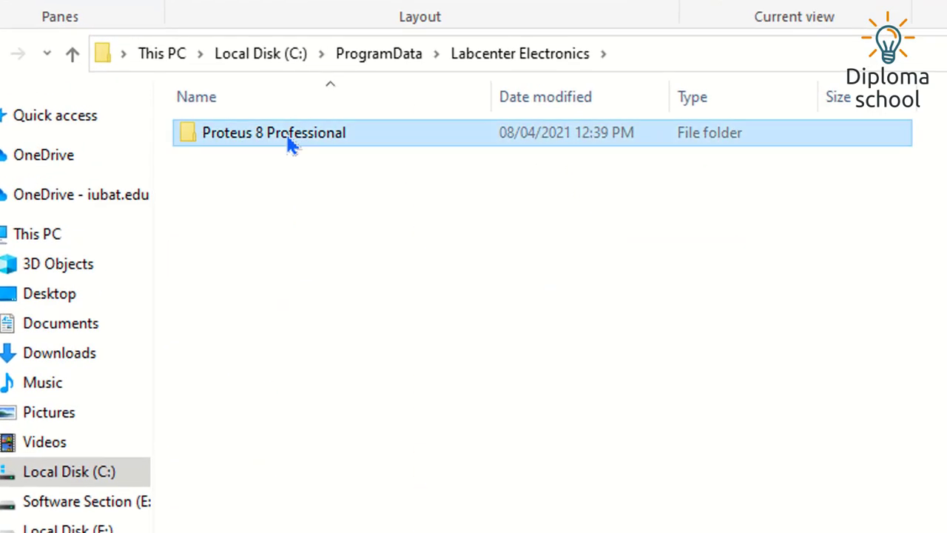
{"action": "double_click", "coordinate": [290, 144]}
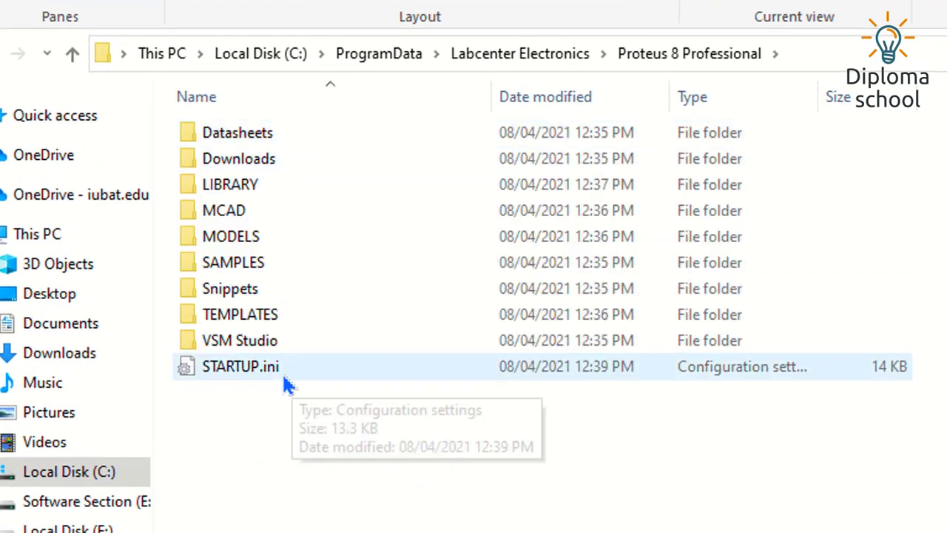
- Paste the copied library files into the Proteus 8 Professional LIBRARY folder, check the file list and close the window
{"action": "double_click", "coordinate": [248, 169]}
{"action": "left_click", "coordinate": [687, 59]}
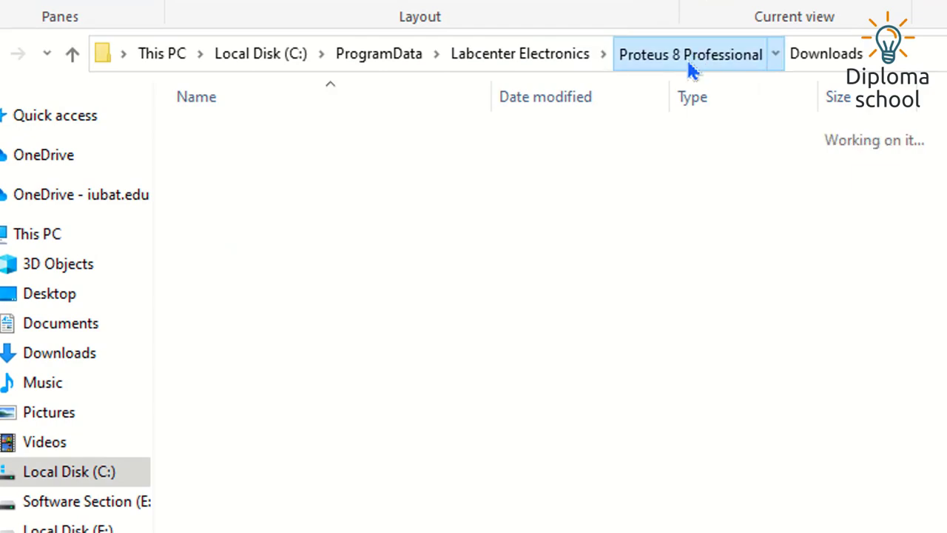
{"action": "double_click", "coordinate": [231, 190]}
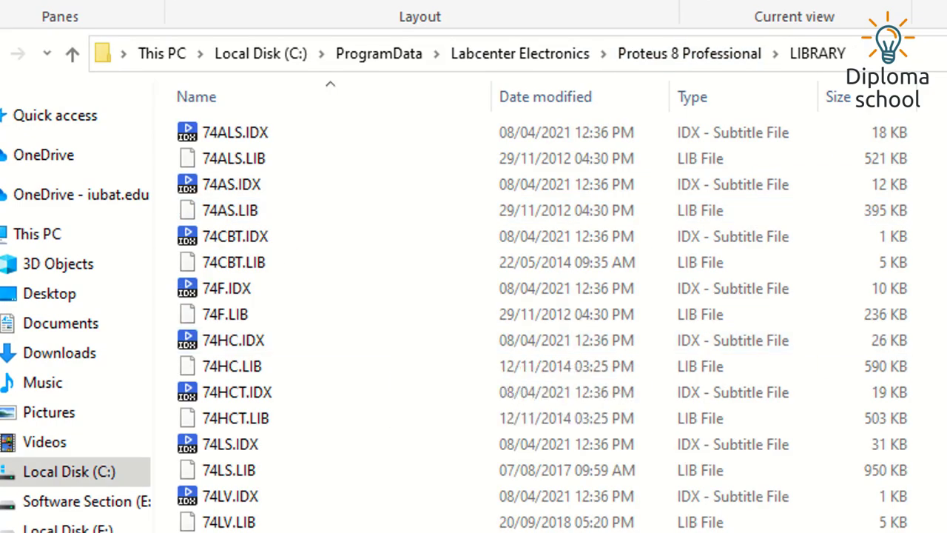
{"action": "key", "text": "ctrl+v"}
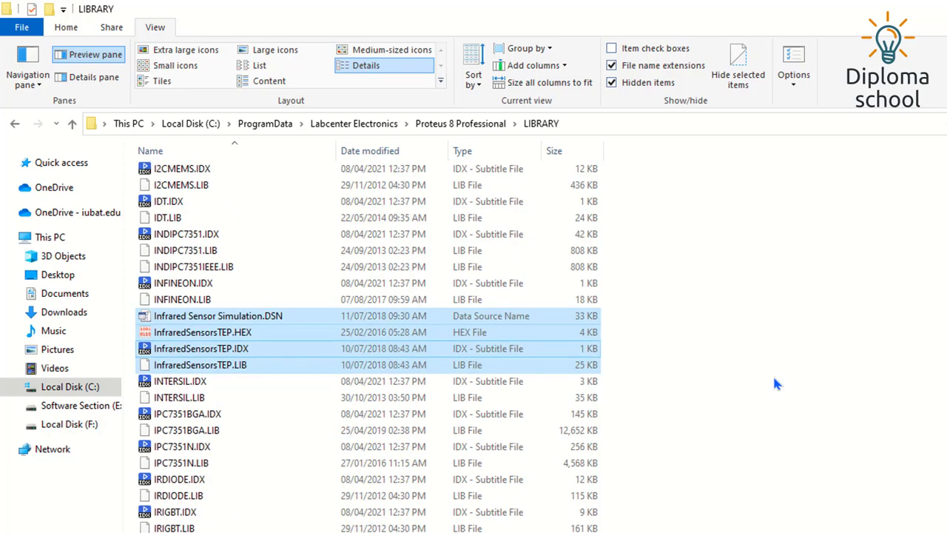
{"action": "left_click", "coordinate": [776, 384]}
{"action": "scroll", "coordinate": [762, 414], "scroll_direction": "up", "scroll_amount": 5}
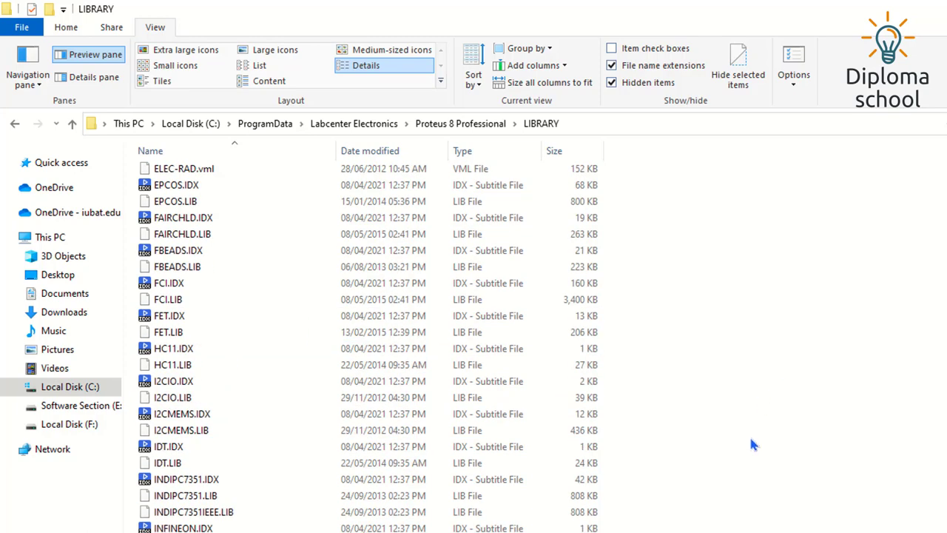
{"action": "scroll", "coordinate": [559, 501], "scroll_direction": "down", "scroll_amount": 3}
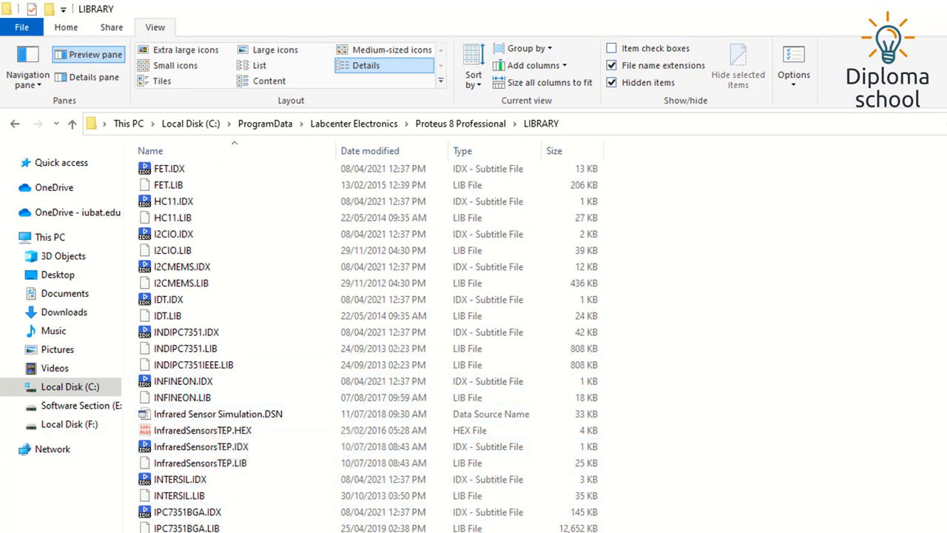
{"action": "left_click", "coordinate": [929, 9]}
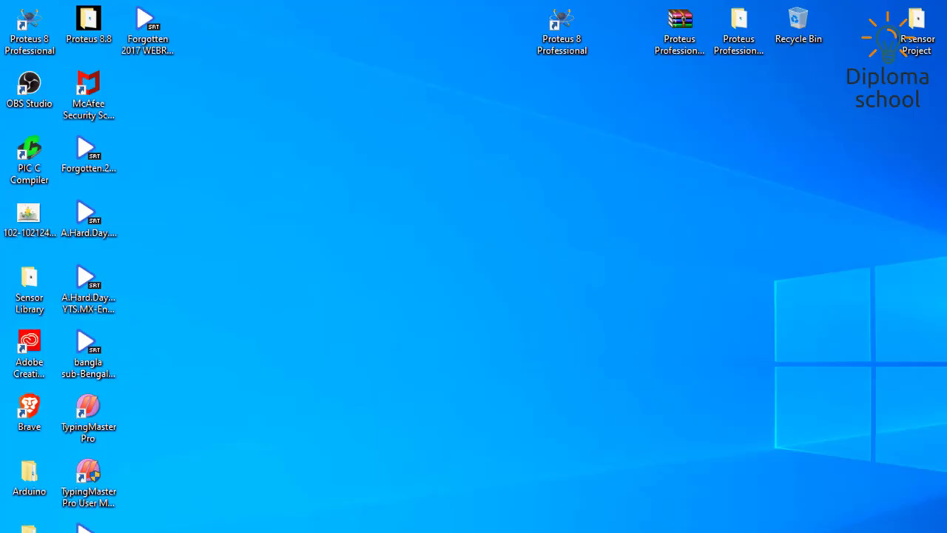
- Launch Proteus 8 Professional from the desktop and open a blank Schematic Capture sheet
{"action": "left_click", "coordinate": [630, 379]}
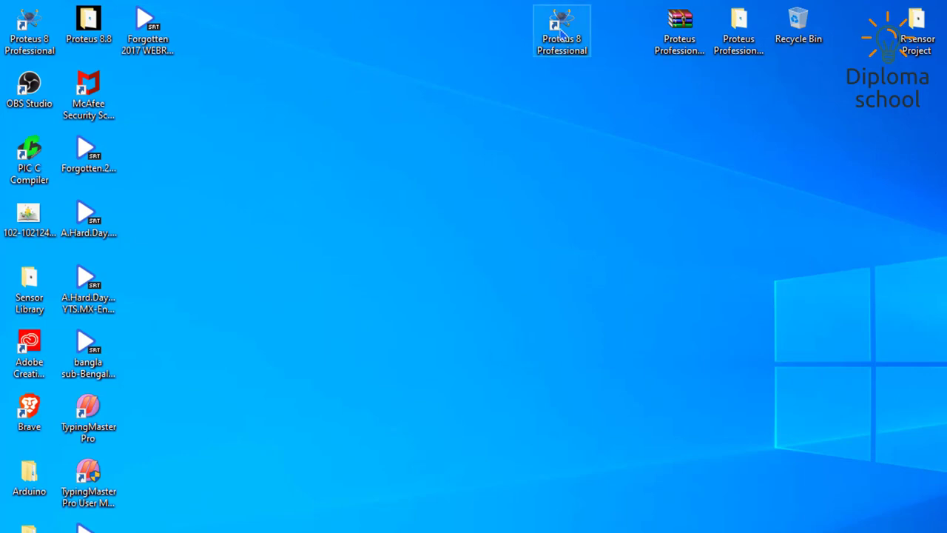
{"action": "double_click", "coordinate": [563, 54]}
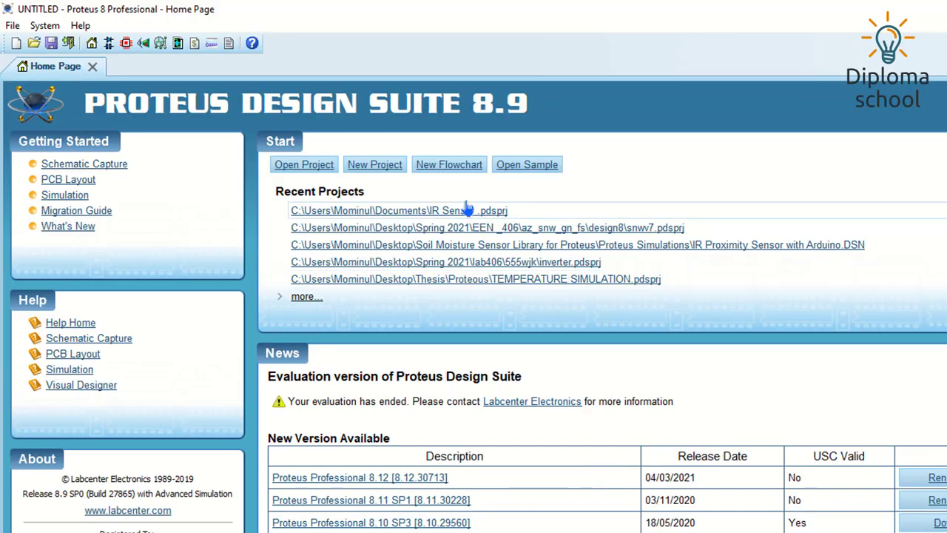
{"action": "left_click", "coordinate": [108, 43]}
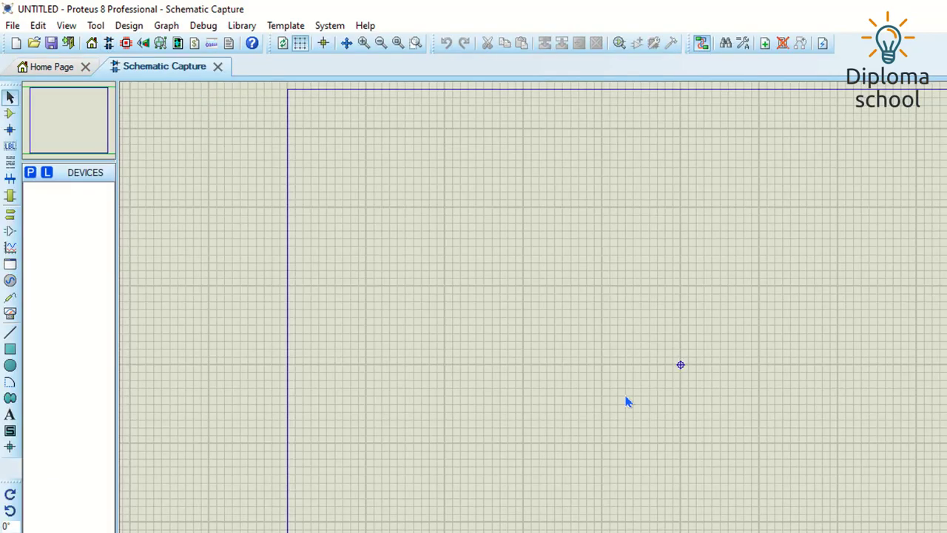
- Search the device library for "IR sensor" and add IR OBSTACLE SENSOR from InfraredSensorsTEP to the devices list
{"action": "left_click", "coordinate": [28, 175]}
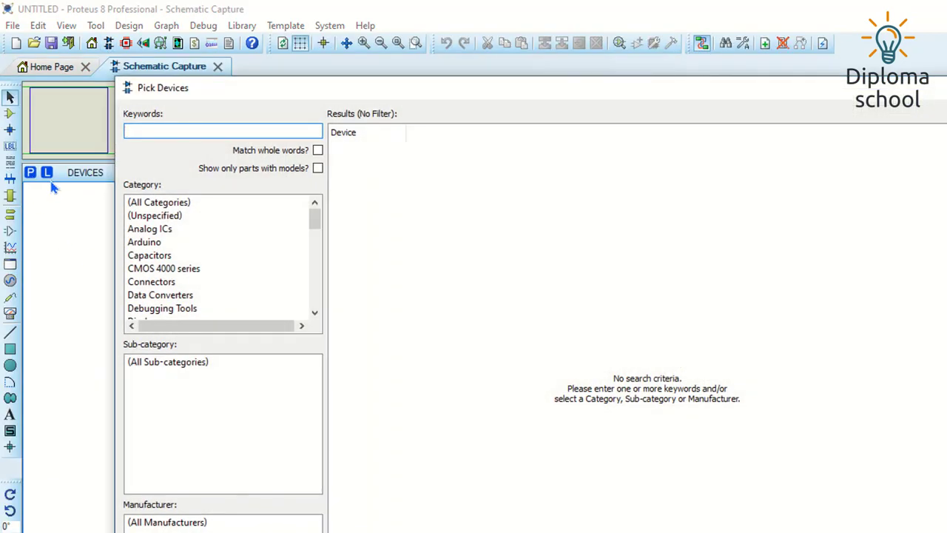
{"action": "type", "text": "I"}
{"action": "type", "text": "R s"}
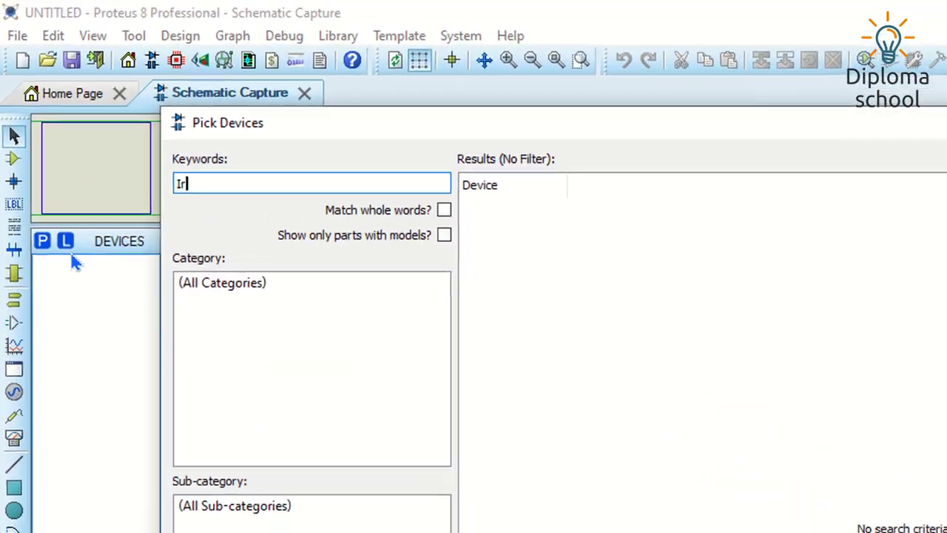
{"action": "type", "text": "ens"}
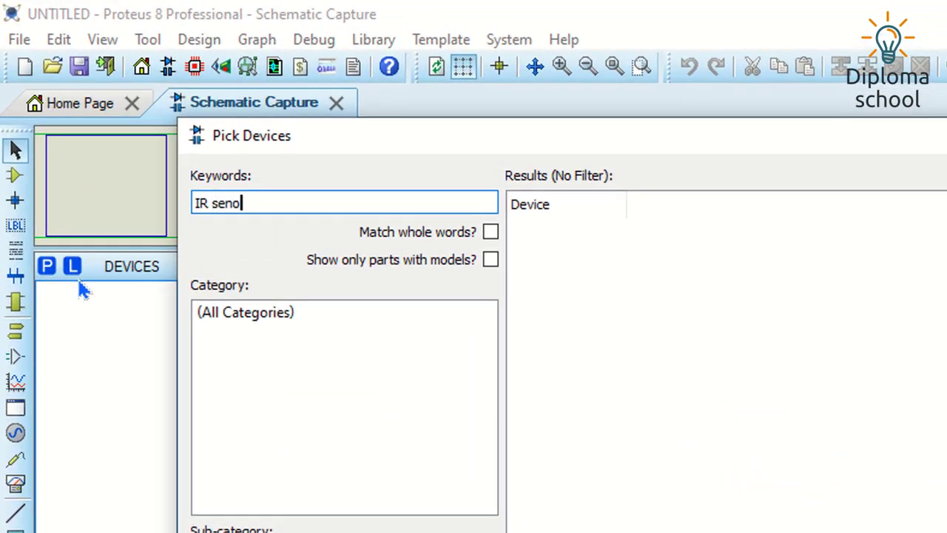
{"action": "type", "text": "or"}
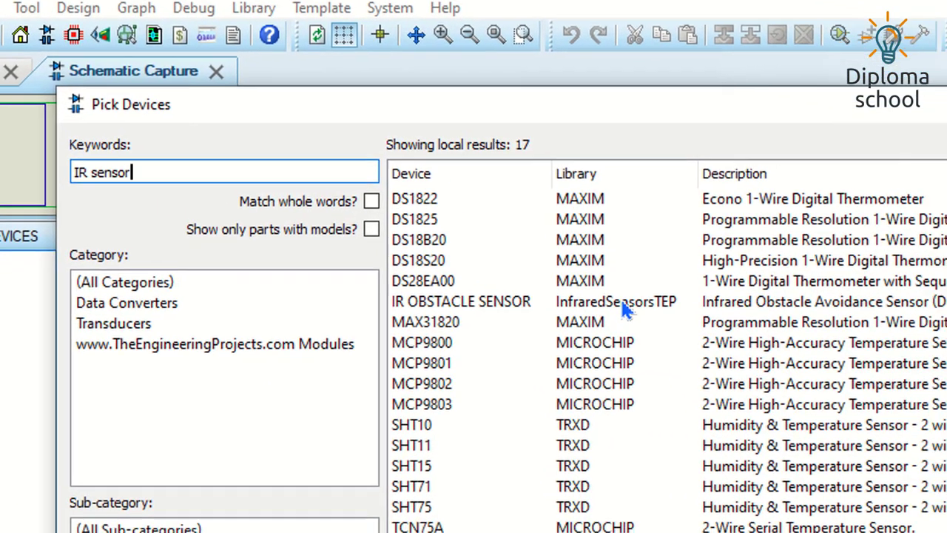
{"action": "double_click", "coordinate": [624, 303]}
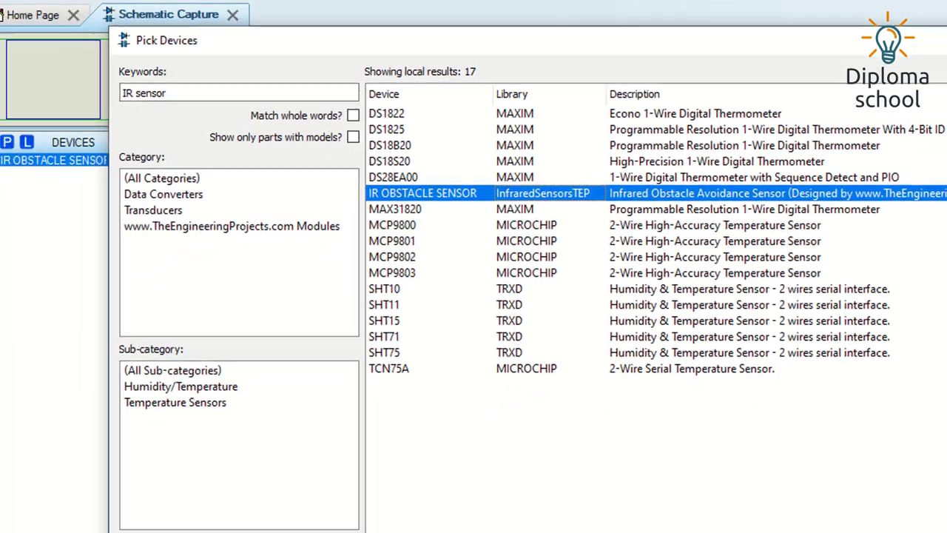
{"action": "key", "text": "Return"}
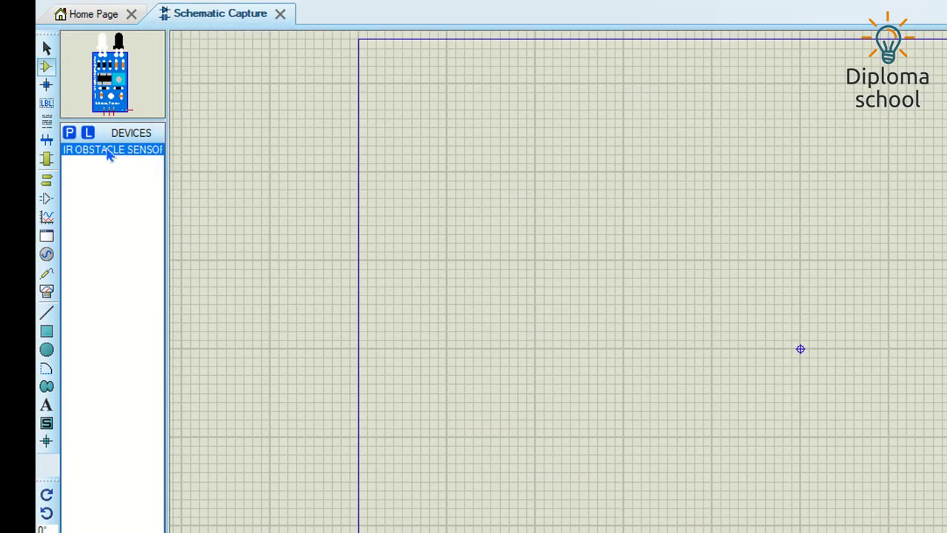
- Place the IR OBSTACLE SENSOR on the schematic and move it slightly lower on the sheet
{"action": "left_click", "coordinate": [567, 244]}
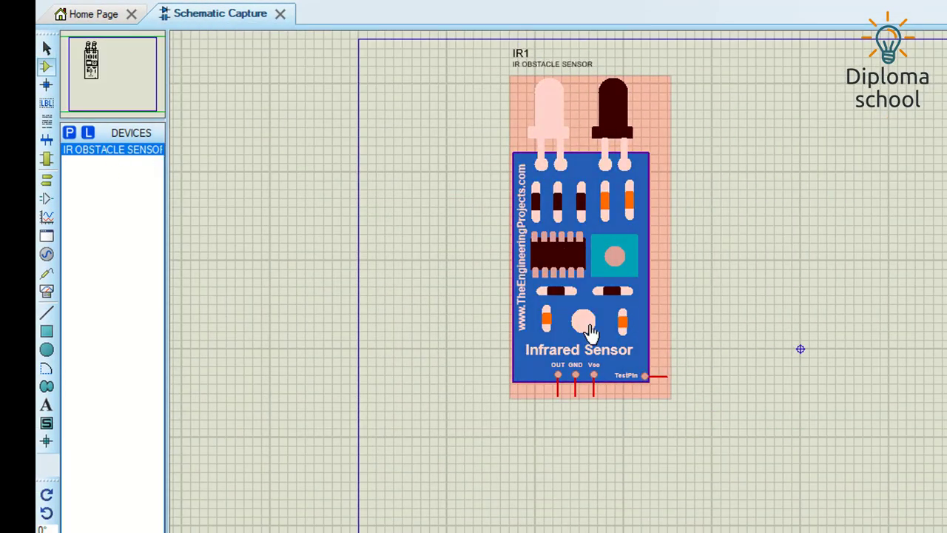
{"action": "right_click", "coordinate": [583, 277]}
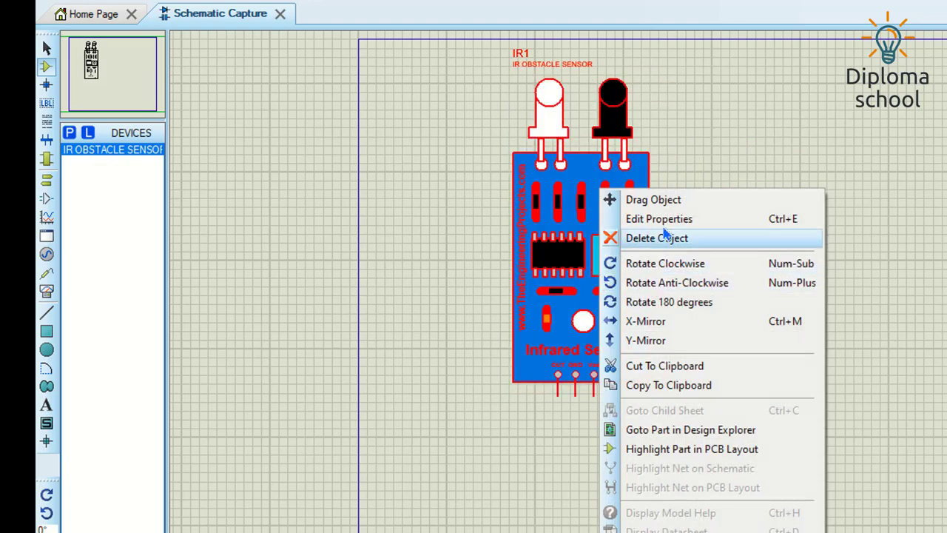
{"action": "left_click", "coordinate": [656, 201]}
{"action": "left_click", "coordinate": [559, 390]}
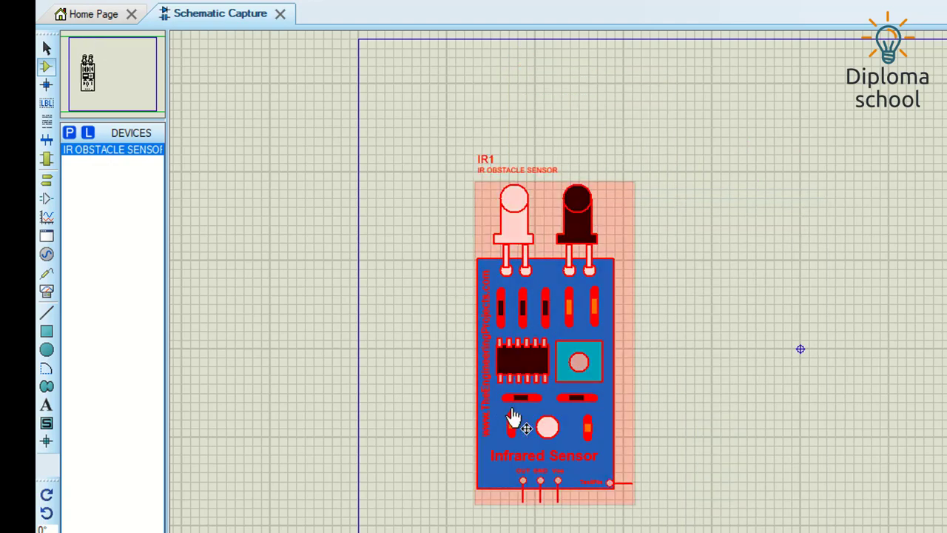
{"action": "left_click", "coordinate": [697, 479]}
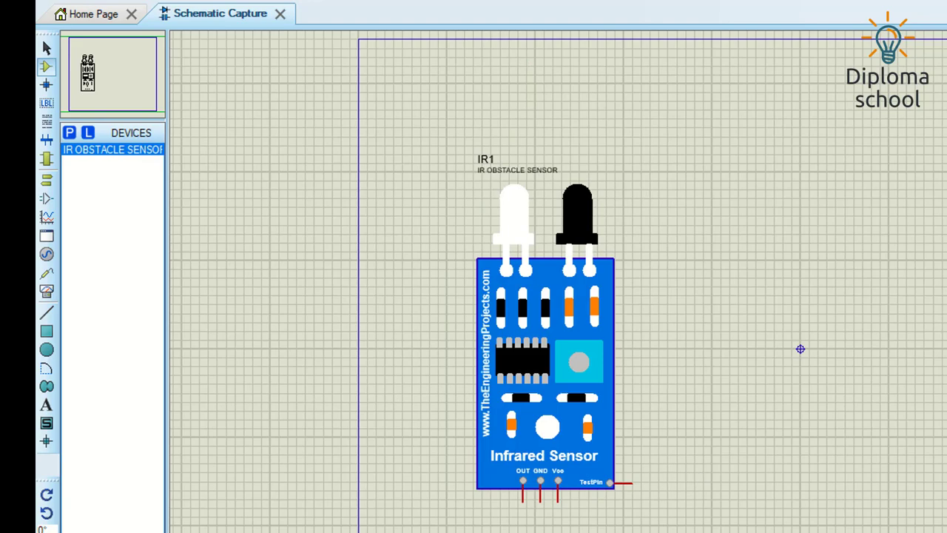
- Place a POWER terminal on the schematic just below the sensor's Vcc pin
{"action": "scroll", "coordinate": [800, 349], "scroll_direction": "down", "scroll_amount": 1}
{"action": "scroll", "coordinate": [814, 259], "scroll_direction": "up", "scroll_amount": 1}
{"action": "scroll", "coordinate": [682, 436], "scroll_direction": "up", "scroll_amount": 3}
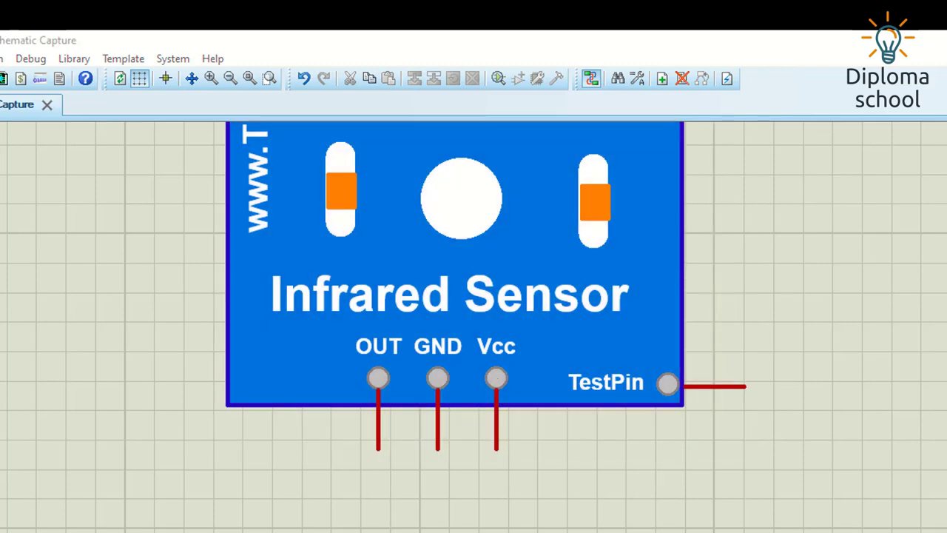
{"action": "right_click", "coordinate": [505, 532]}
{"action": "mouse_move", "coordinate": [544, 532]}
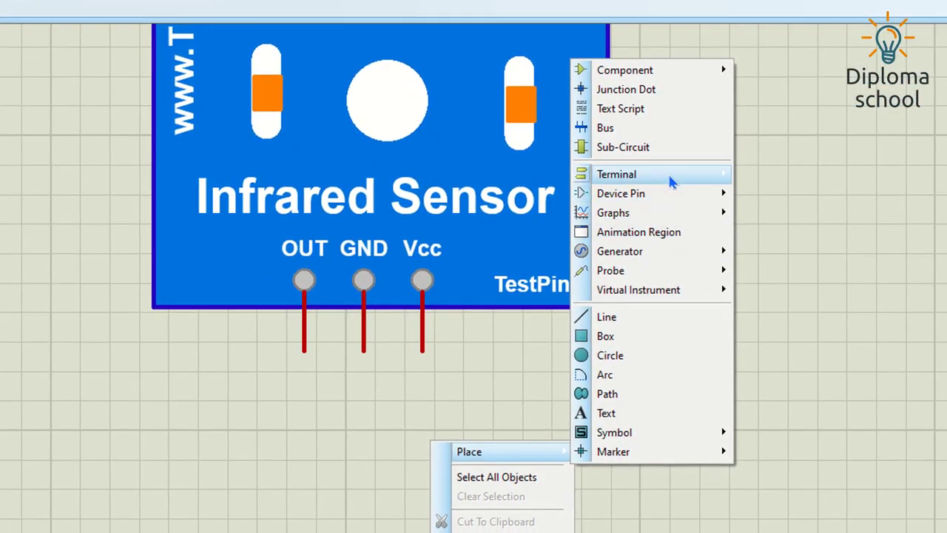
{"action": "mouse_move", "coordinate": [783, 276]}
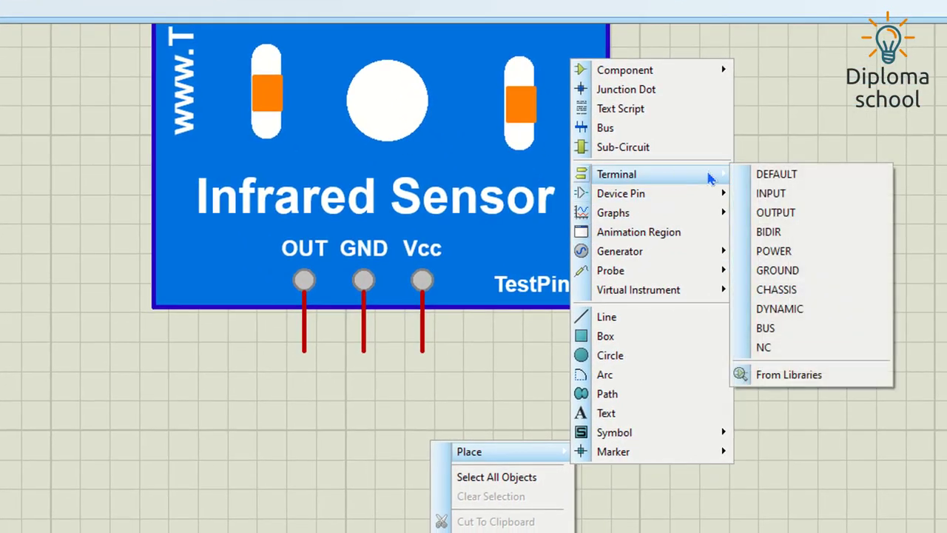
{"action": "left_click", "coordinate": [774, 251]}
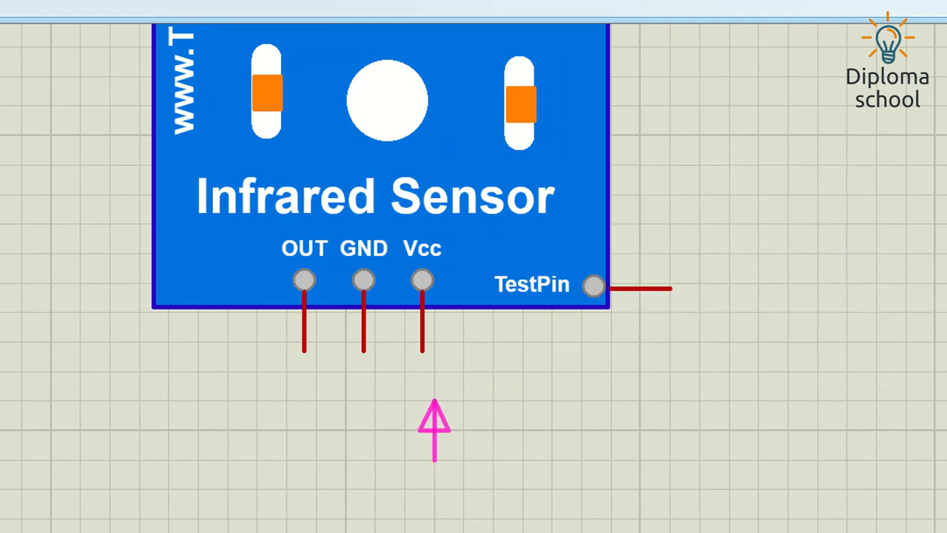
{"action": "key", "text": "Escape"}
{"action": "left_click", "coordinate": [434, 403]}
- Rotate the power terminal clockwise twice so it points down, and move it slightly lower and to the left below the Vcc pin
{"action": "right_click", "coordinate": [436, 392]}
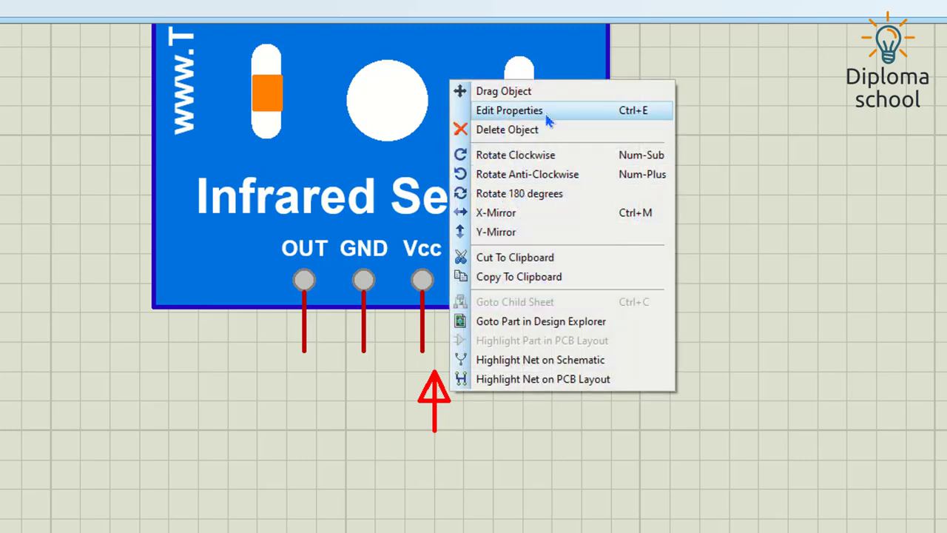
{"action": "left_click", "coordinate": [529, 154]}
{"action": "right_click", "coordinate": [442, 416]}
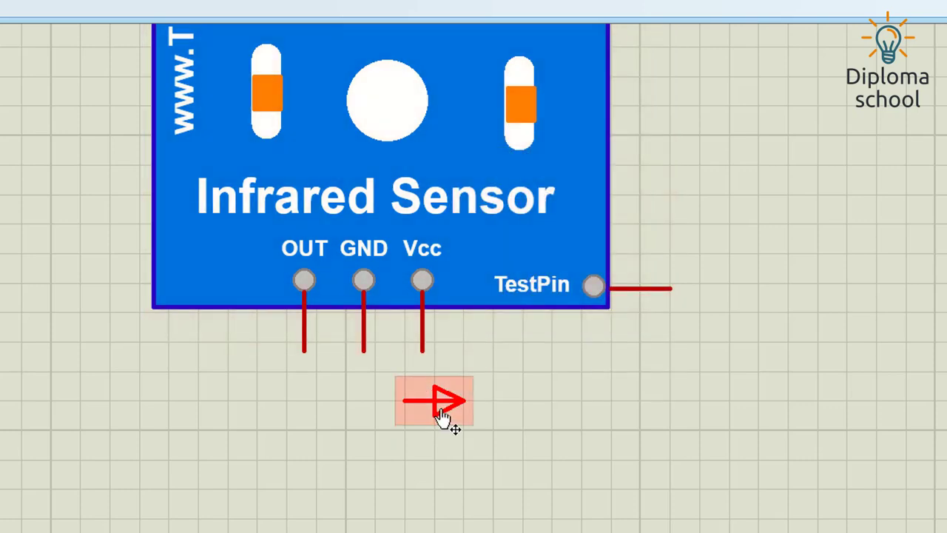
{"action": "left_click", "coordinate": [516, 164]}
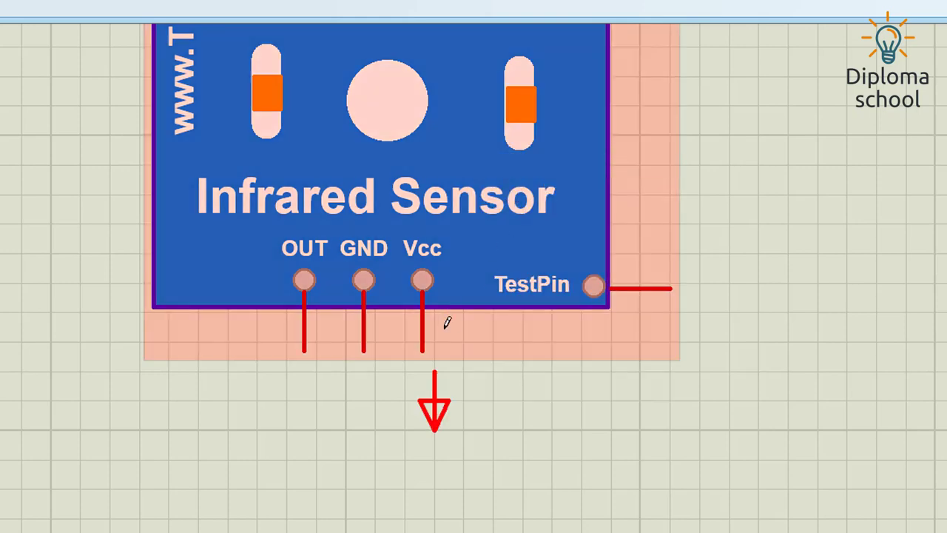
{"action": "right_click", "coordinate": [433, 416]}
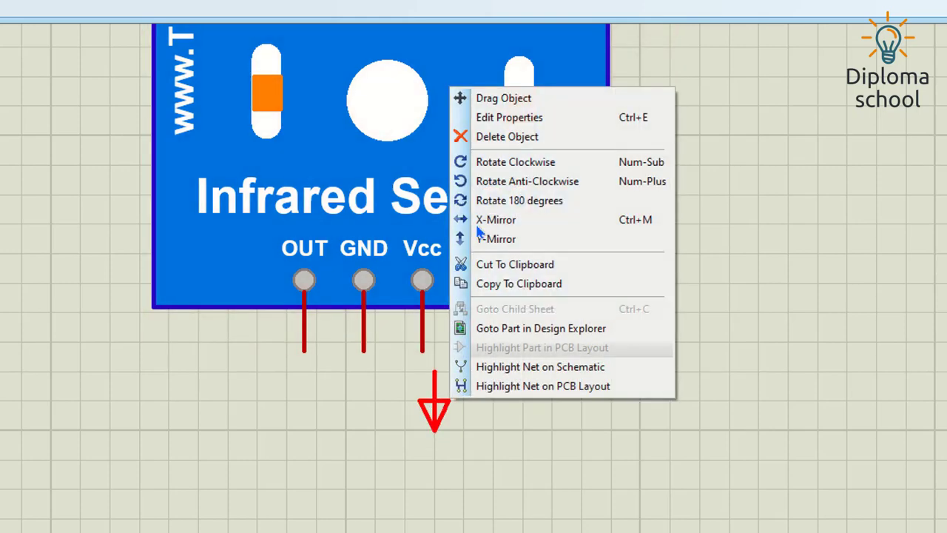
{"action": "left_click", "coordinate": [484, 97]}
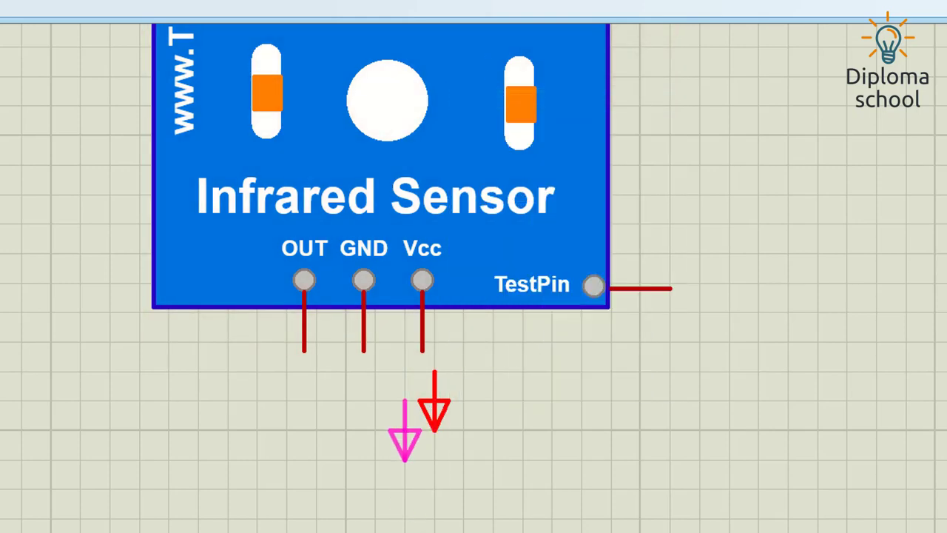
{"action": "left_click", "coordinate": [404, 456]}
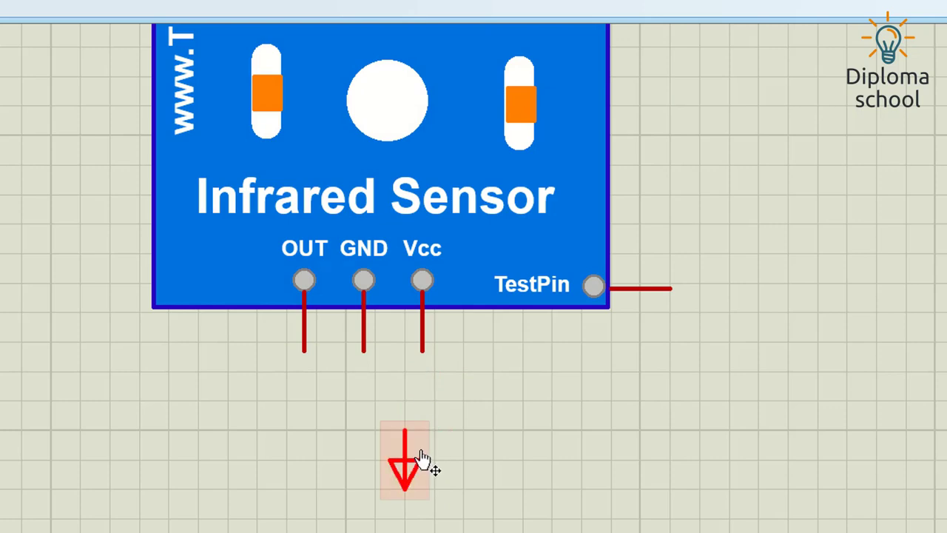
- Wire the sensor's Vcc pin to the power terminal, leaving the terminal without a label
{"action": "double_click", "coordinate": [402, 436]}
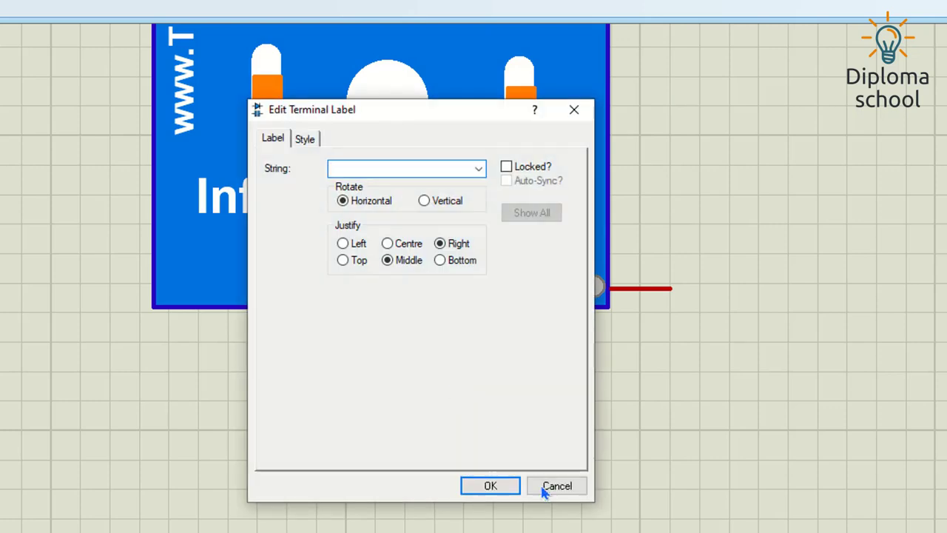
{"action": "left_click", "coordinate": [553, 486]}
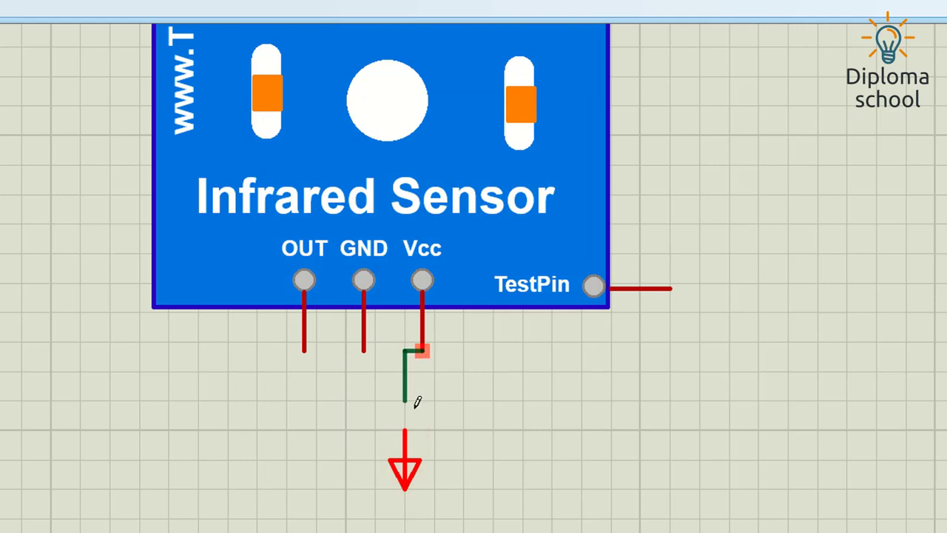
{"action": "left_click", "coordinate": [415, 443]}
- Place a GROUND terminal below the sensor's GND pin and wire the two together
{"action": "right_click", "coordinate": [373, 377]}
{"action": "mouse_move", "coordinate": [416, 394]}
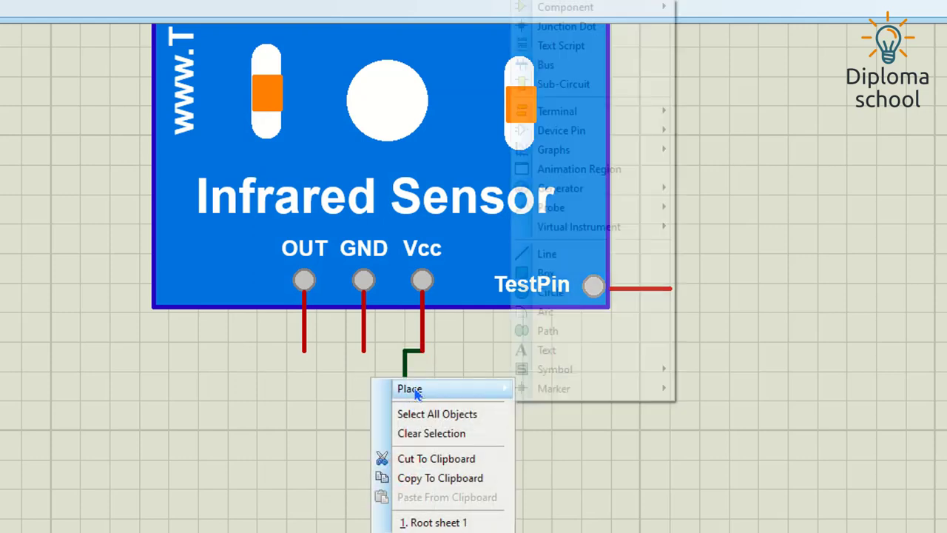
{"action": "mouse_move", "coordinate": [651, 116]}
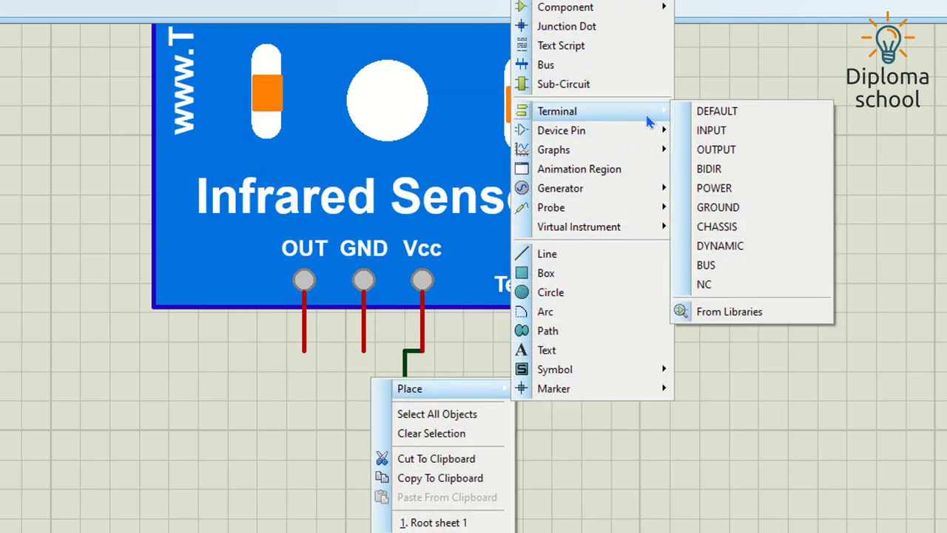
{"action": "left_click", "coordinate": [712, 209]}
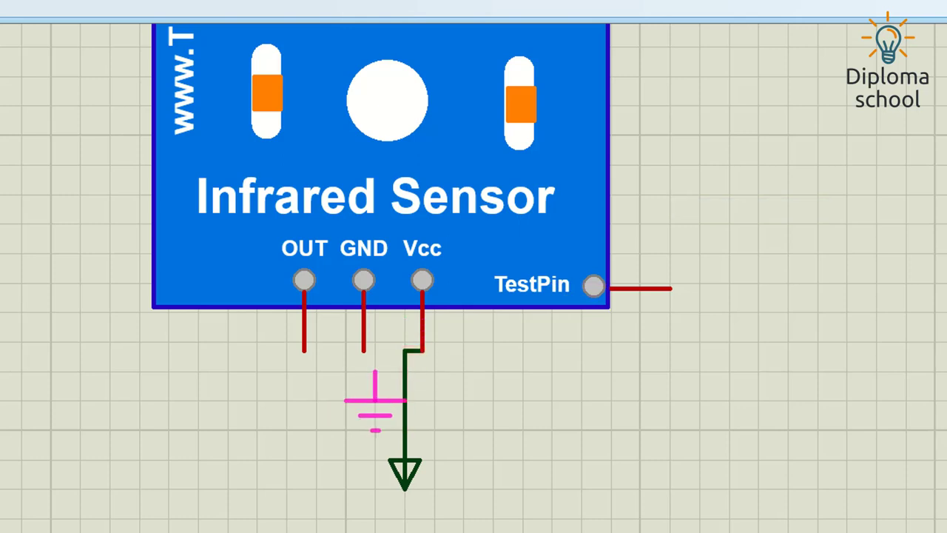
{"action": "left_click", "coordinate": [345, 400]}
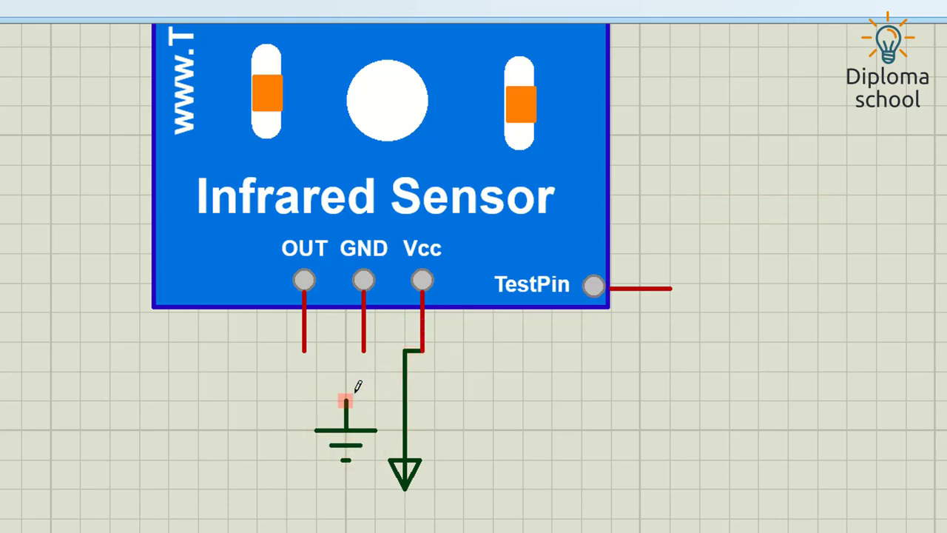
{"action": "left_click", "coordinate": [363, 350]}
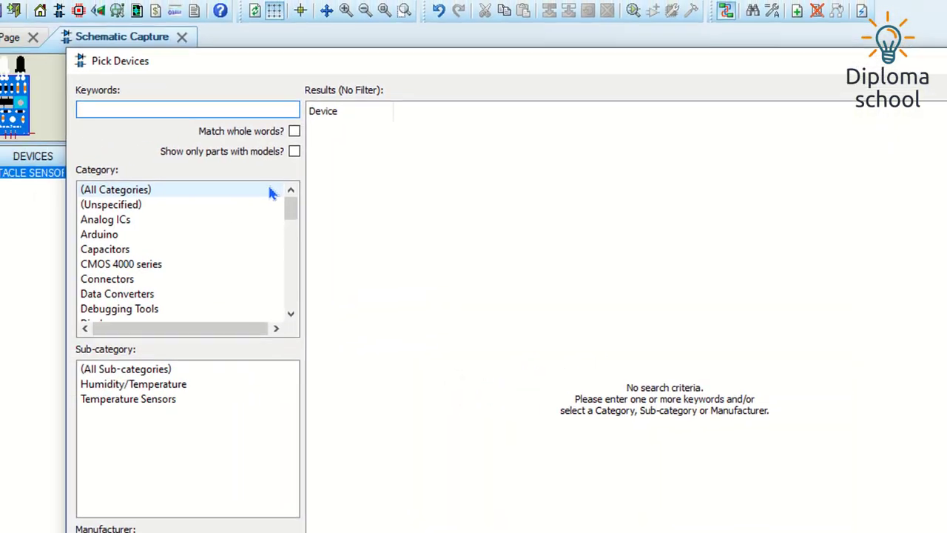
- Search the device library for "logic toggle" and add LOGICTOGGLE from the ACTIVE library to the devices list
{"action": "type", "text": "logi"}
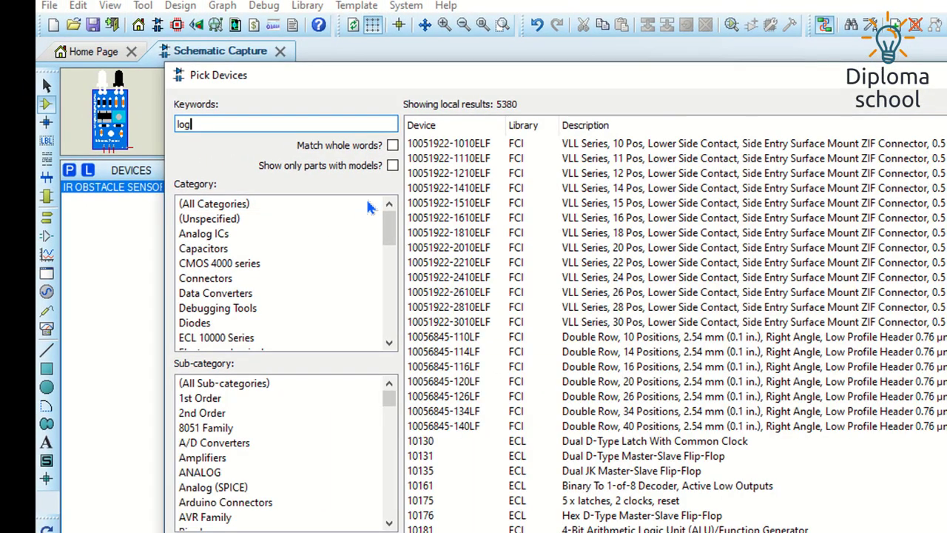
{"action": "type", "text": "c to"}
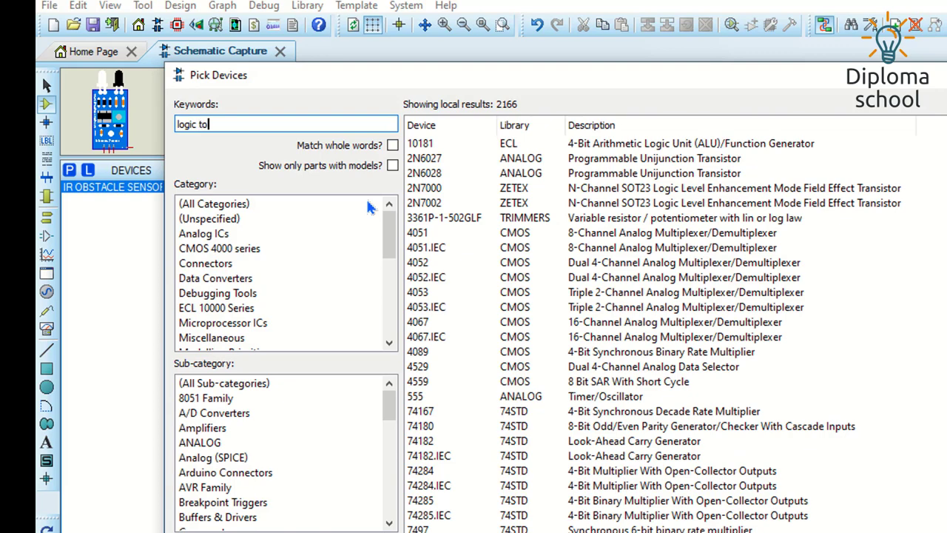
{"action": "type", "text": "ggle"}
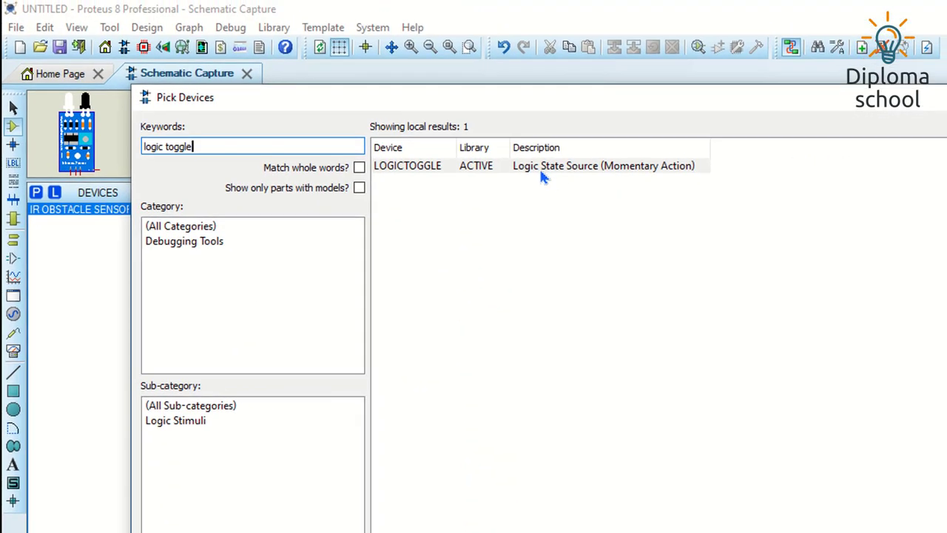
{"action": "double_click", "coordinate": [568, 154]}
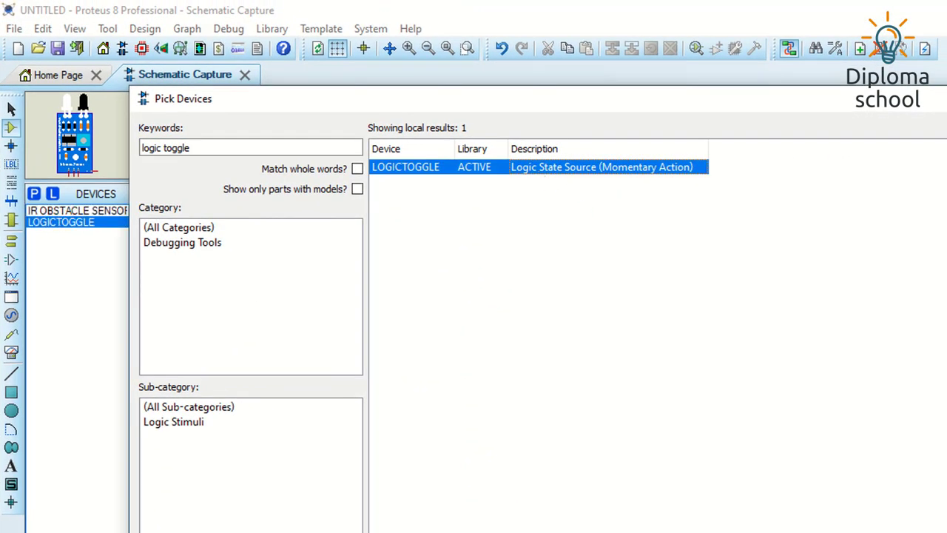
{"action": "key", "text": "Return"}
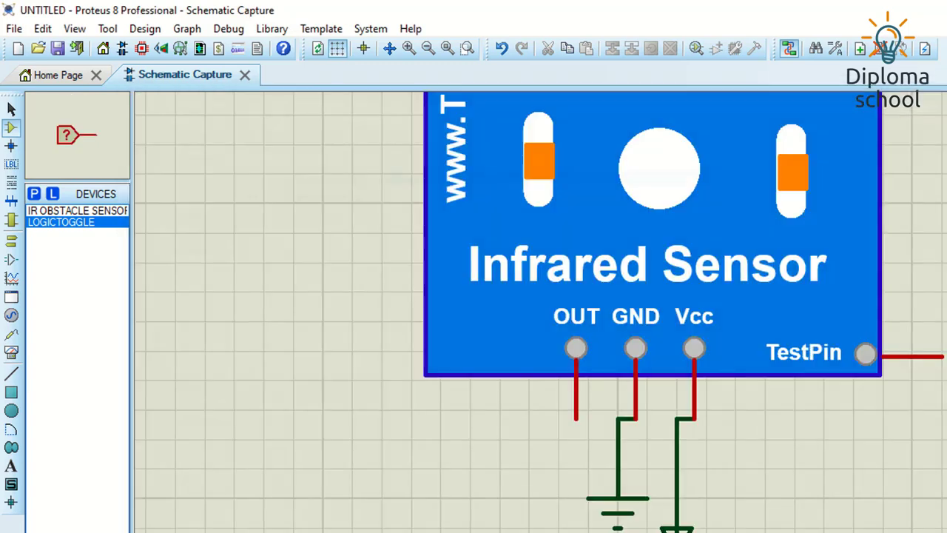
- Place the LOGICTOGGLE to the right of the sensor, facing it, and wire it to the TestPin
{"action": "left_click", "coordinate": [59, 212]}
{"action": "left_click", "coordinate": [64, 225]}
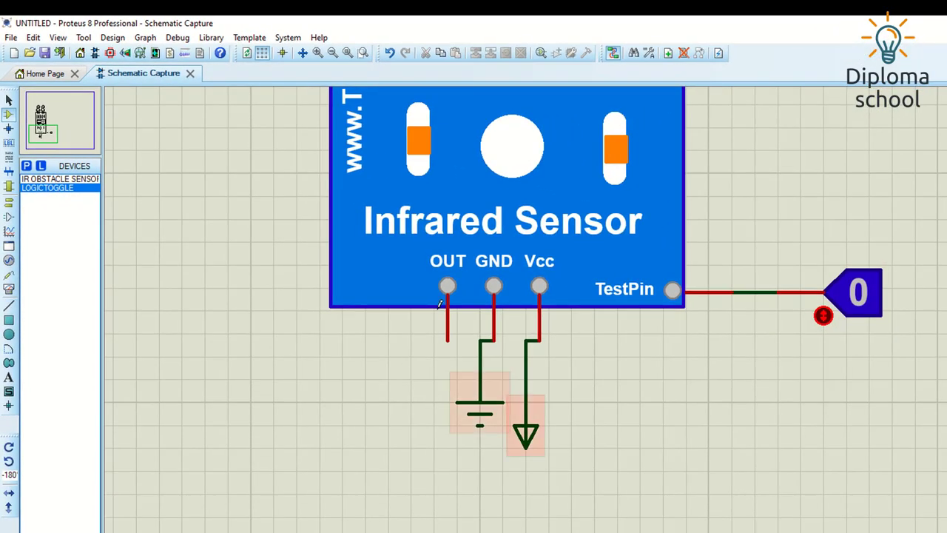
- Place a DC VOLTMETER from the virtual instruments below and to the left of the sensor's OUT pin
{"action": "scroll", "coordinate": [780, 419], "scroll_direction": "down", "scroll_amount": 1}
{"action": "scroll", "coordinate": [481, 317], "scroll_direction": "down", "scroll_amount": 2}
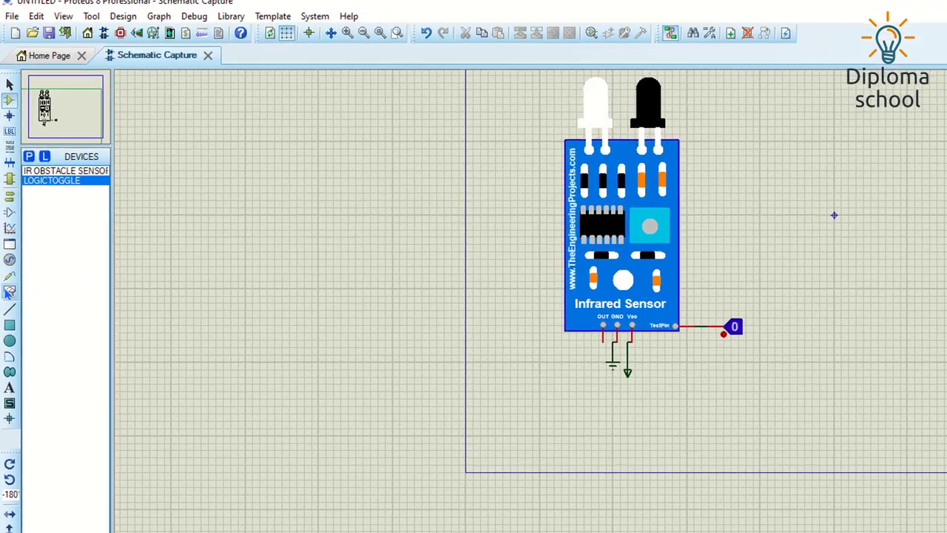
{"action": "left_click", "coordinate": [9, 288]}
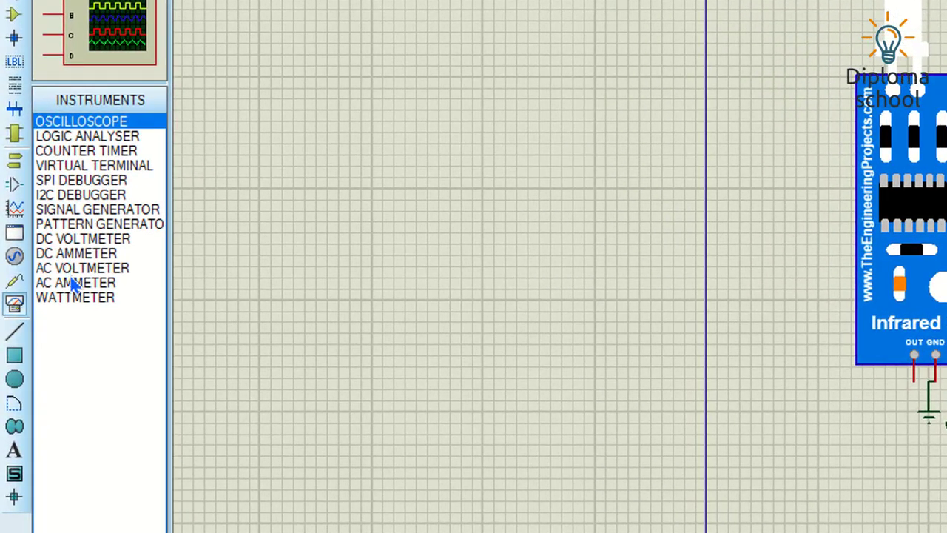
{"action": "left_click", "coordinate": [74, 244]}
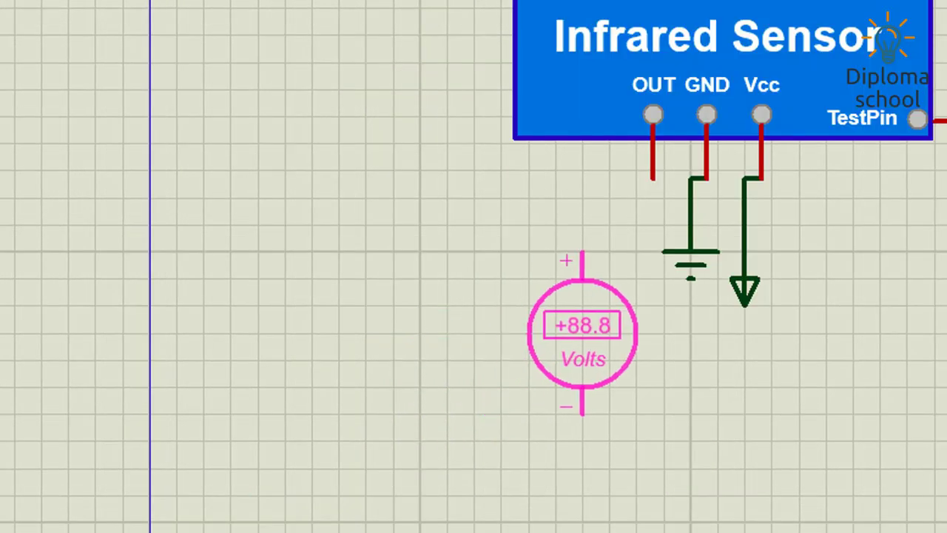
{"action": "left_click", "coordinate": [325, 493]}
- Wire the voltmeter's positive terminal to the OUT pin and its negative terminal to the ground wire
{"action": "left_click", "coordinate": [556, 333]}
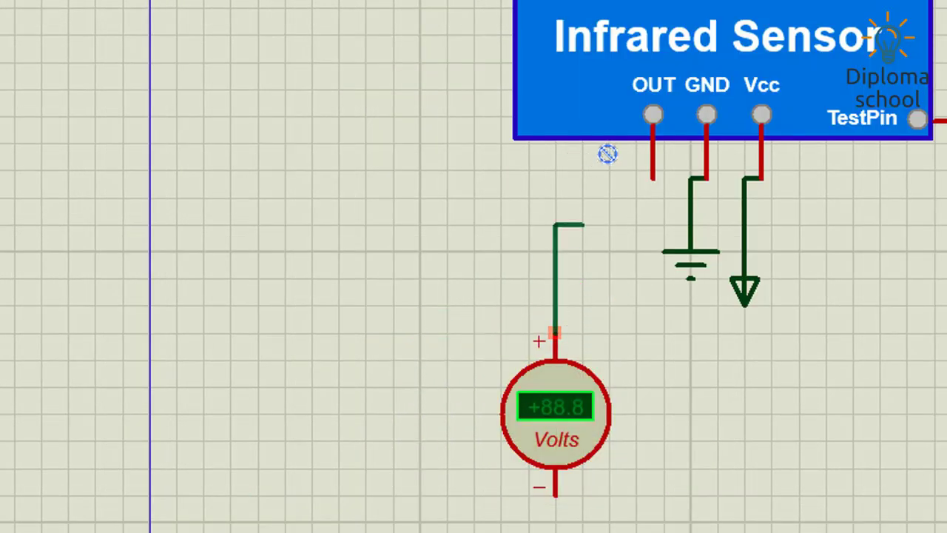
{"action": "left_click", "coordinate": [652, 178]}
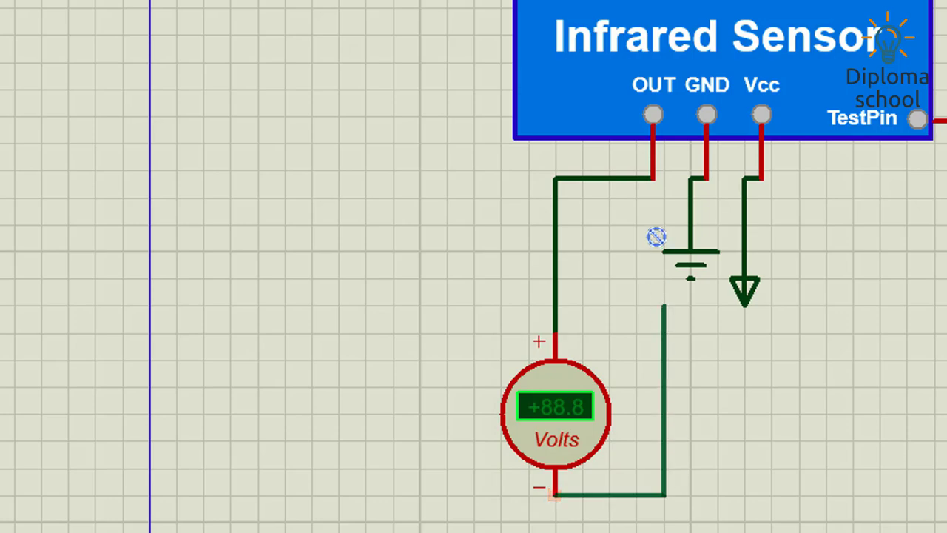
{"action": "left_click", "coordinate": [694, 197]}
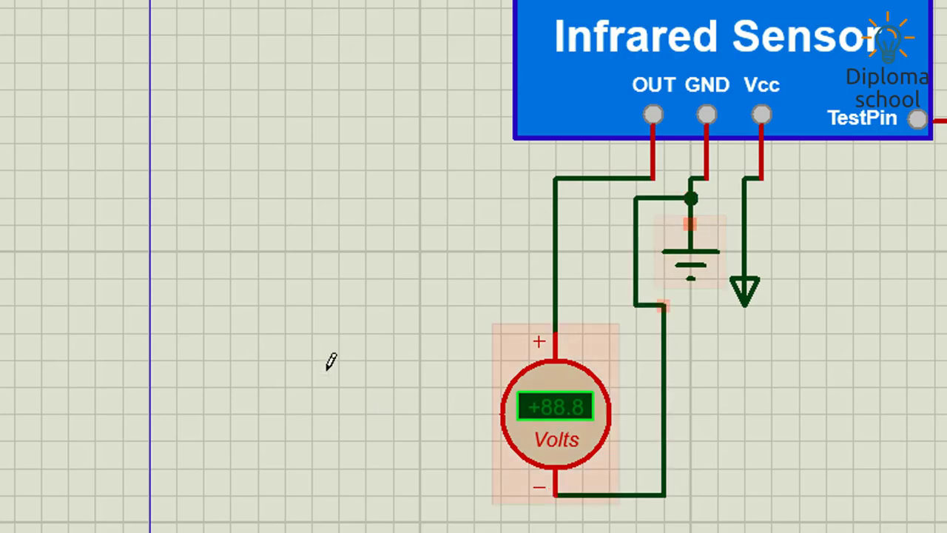
- Open the IR obstacle sensor's properties and browse for its program file in the ProgramData folder on Local Disk (C:)
{"action": "scroll", "coordinate": [617, 338], "scroll_direction": "down", "scroll_amount": 4}
{"action": "scroll", "coordinate": [450, 400], "scroll_direction": "up", "scroll_amount": 5}
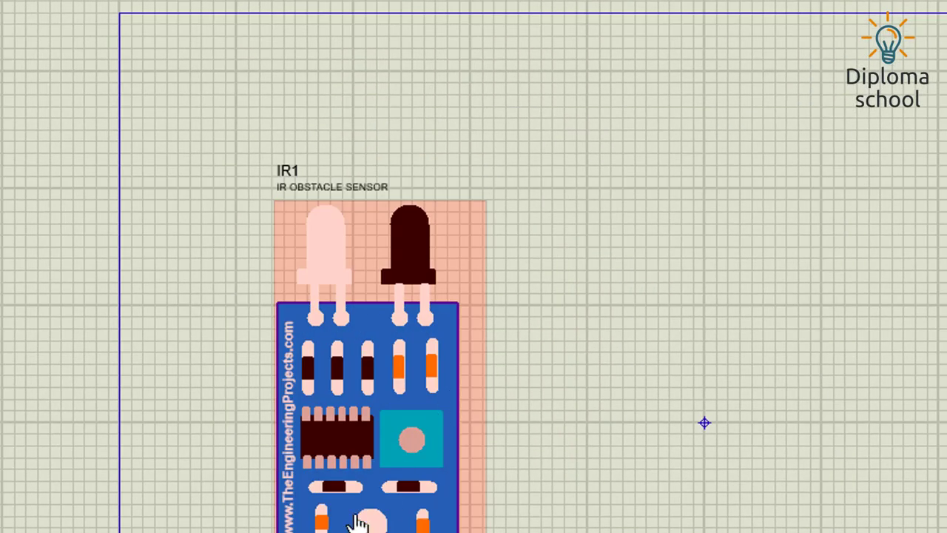
{"action": "double_click", "coordinate": [290, 282]}
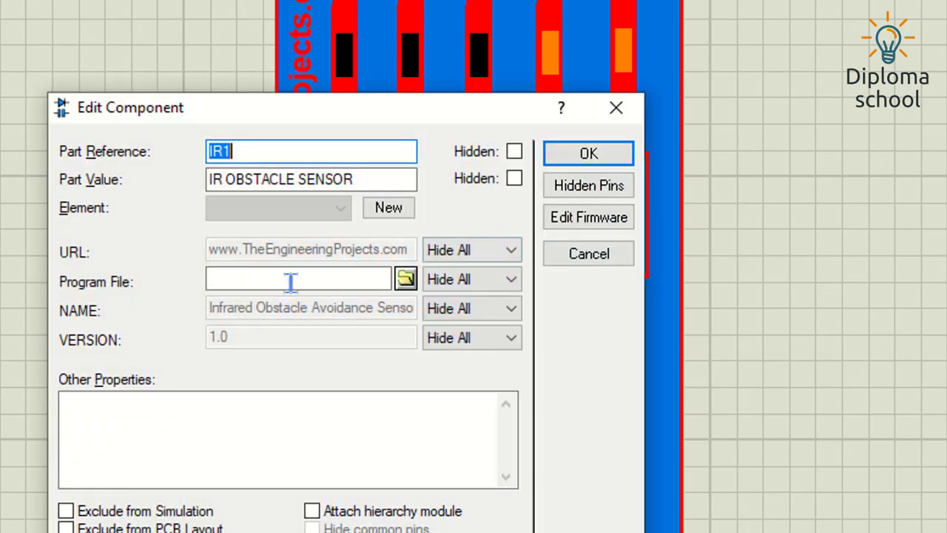
{"action": "left_click", "coordinate": [405, 278]}
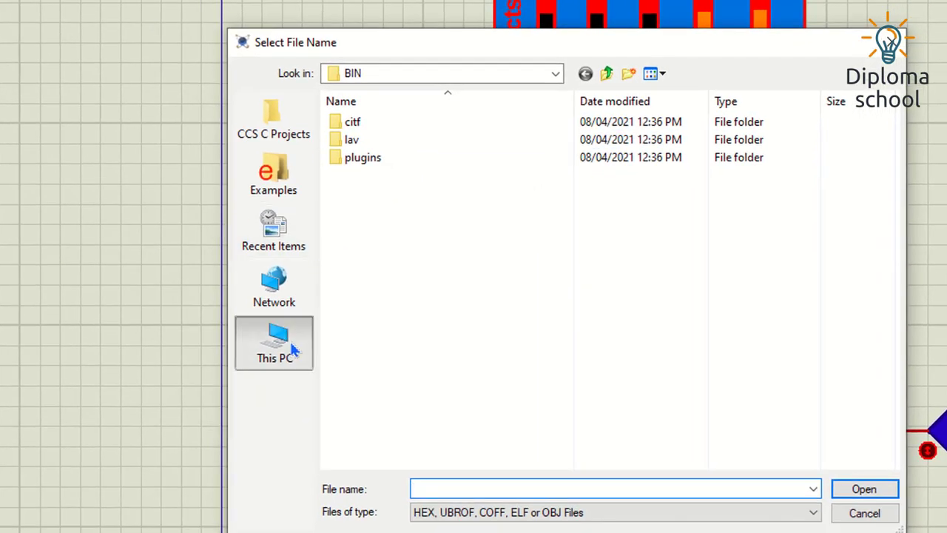
{"action": "left_click", "coordinate": [32, 444]}
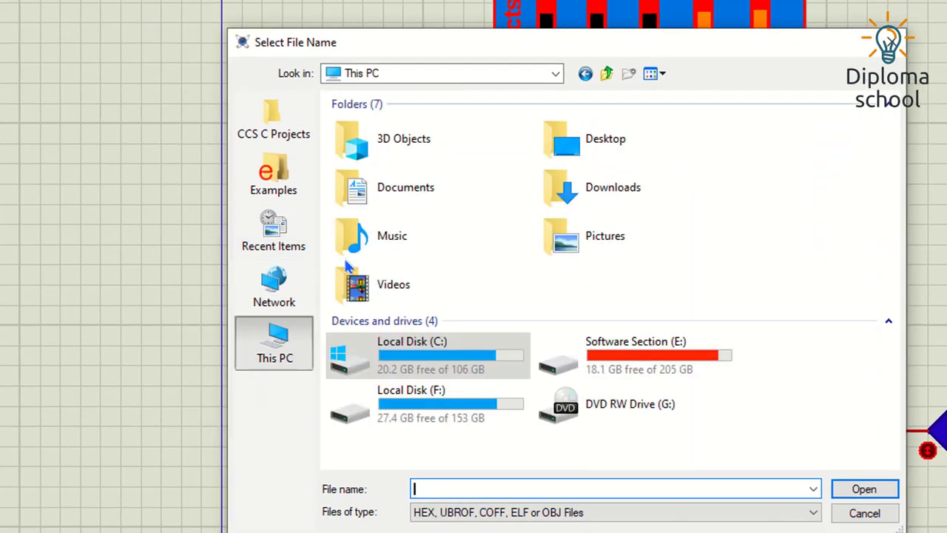
{"action": "double_click", "coordinate": [456, 362]}
{"action": "left_click", "coordinate": [399, 305]}
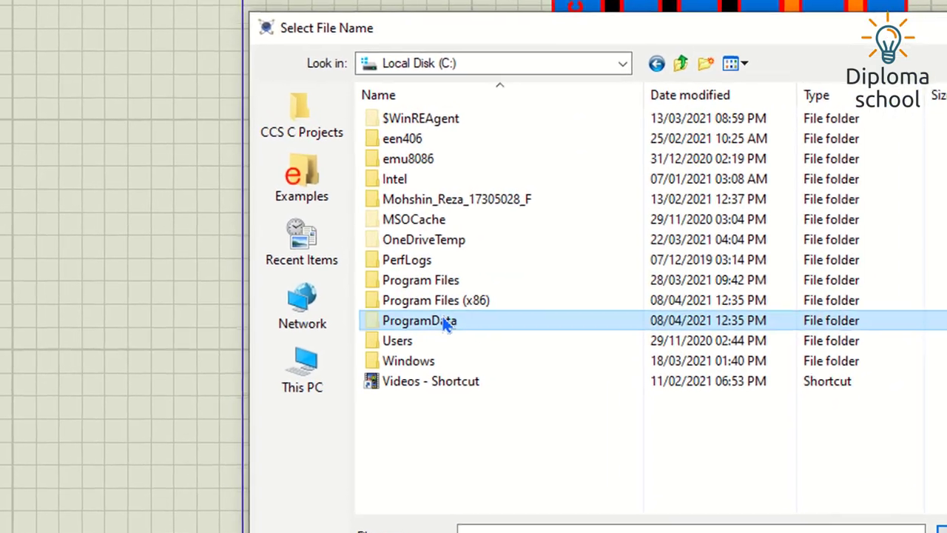
{"action": "double_click", "coordinate": [447, 326]}
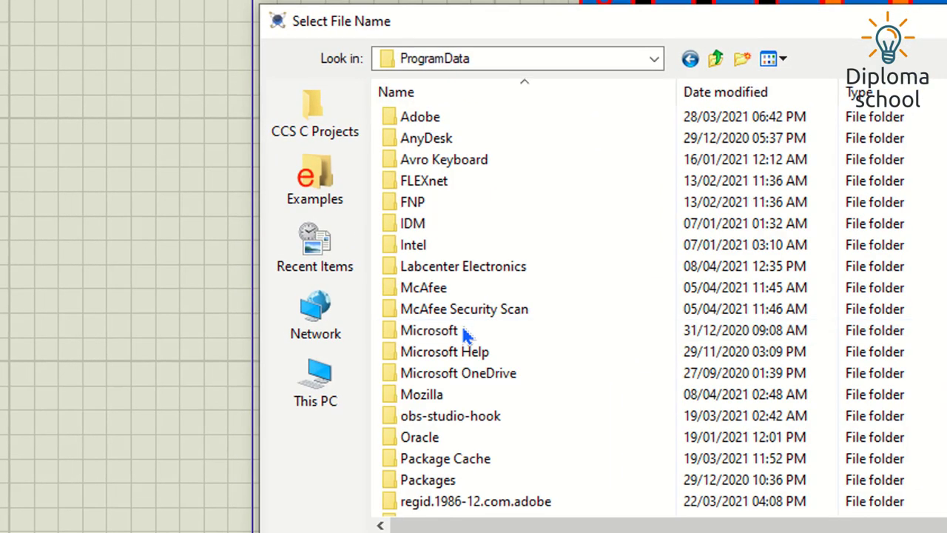
- Load InfraredSensorsTEP.HEX from Labcenter Electronics\Proteus 8 Professional\LIBRARY as the sensor's program file and apply the component properties
{"action": "scroll", "coordinate": [510, 318], "scroll_direction": "down", "scroll_amount": 1}
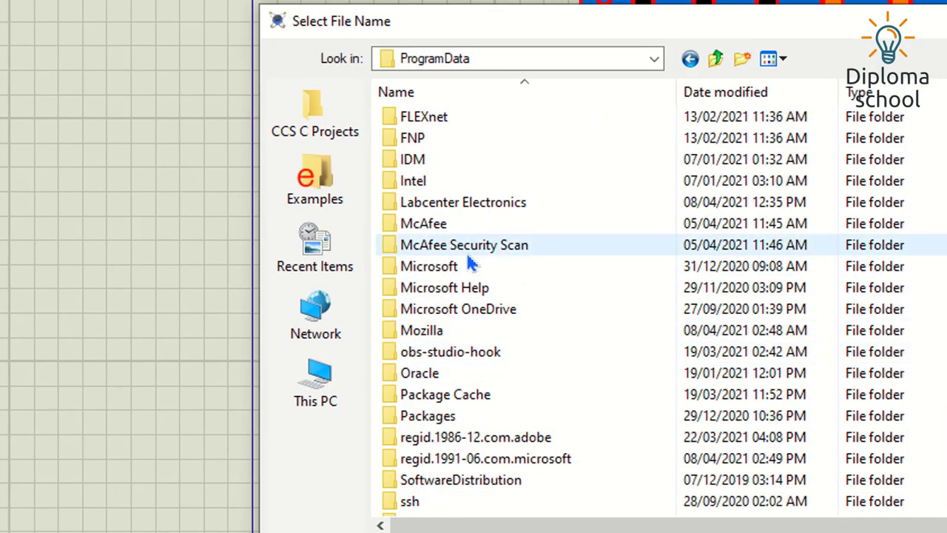
{"action": "double_click", "coordinate": [482, 203]}
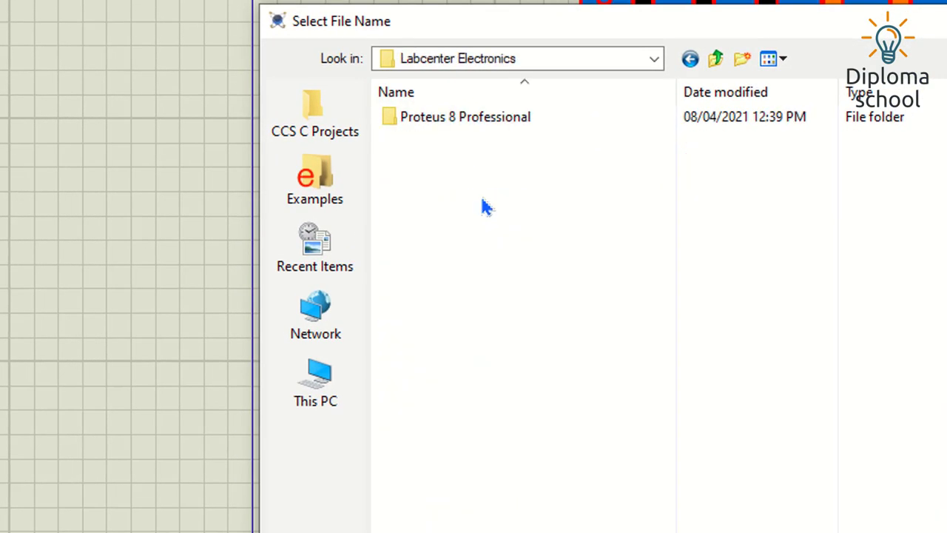
{"action": "double_click", "coordinate": [478, 119]}
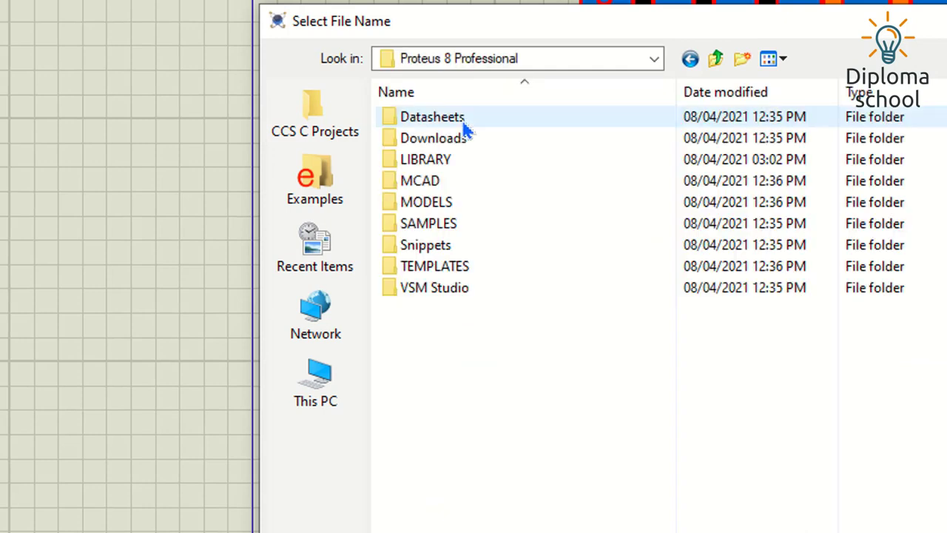
{"action": "double_click", "coordinate": [426, 161]}
{"action": "left_click", "coordinate": [476, 121]}
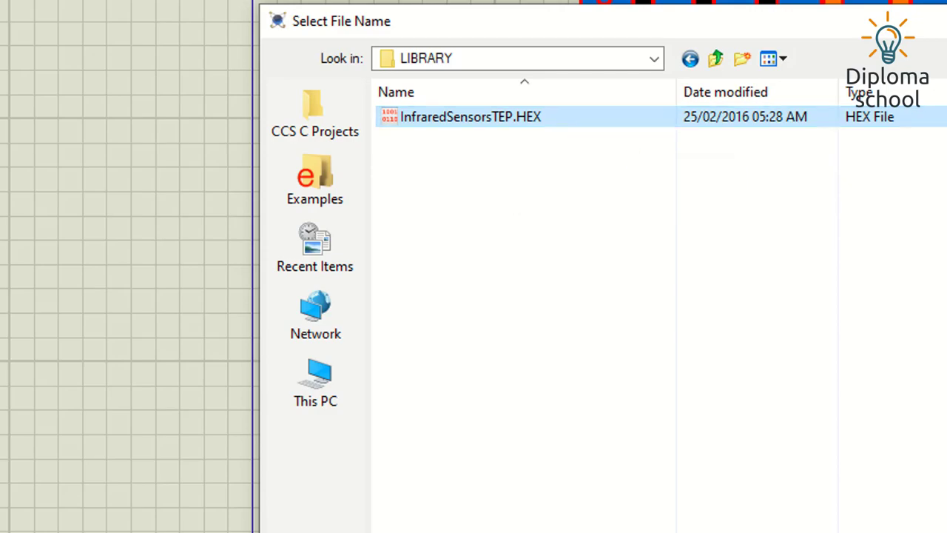
{"action": "key", "text": "Return"}
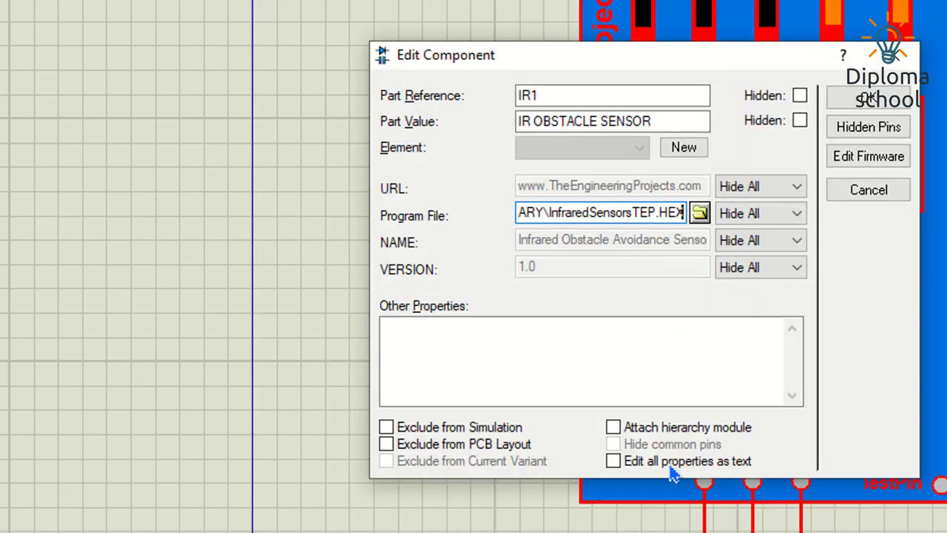
{"action": "left_click", "coordinate": [869, 97]}
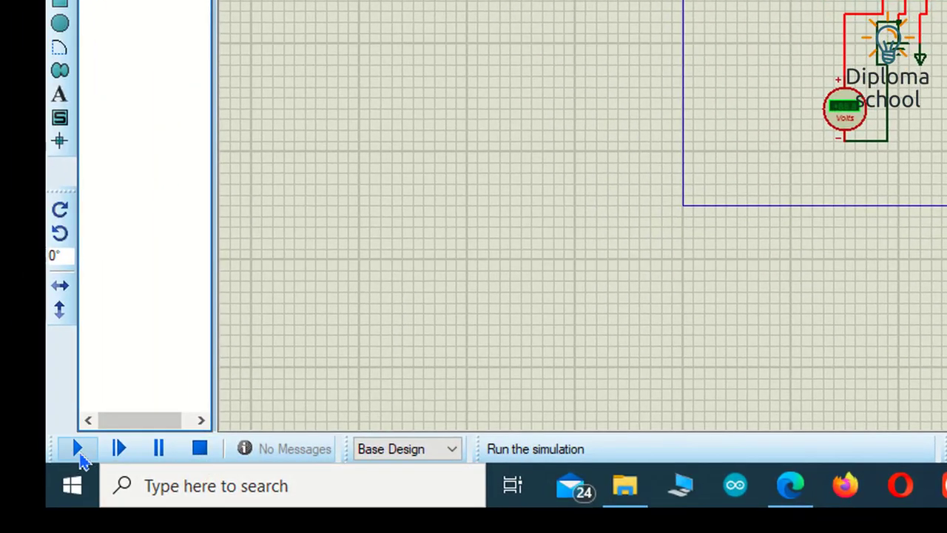
- Run the simulation and switch the TestPin's logic toggle between 1 and 0 to test the voltmeter's response
{"action": "left_click", "coordinate": [79, 453]}
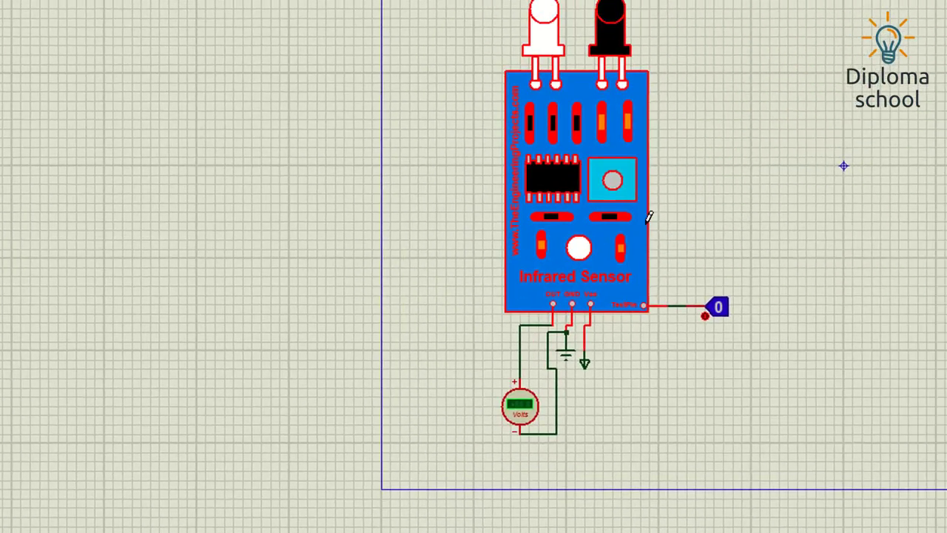
{"action": "scroll", "coordinate": [479, 465], "scroll_direction": "up", "scroll_amount": 2}
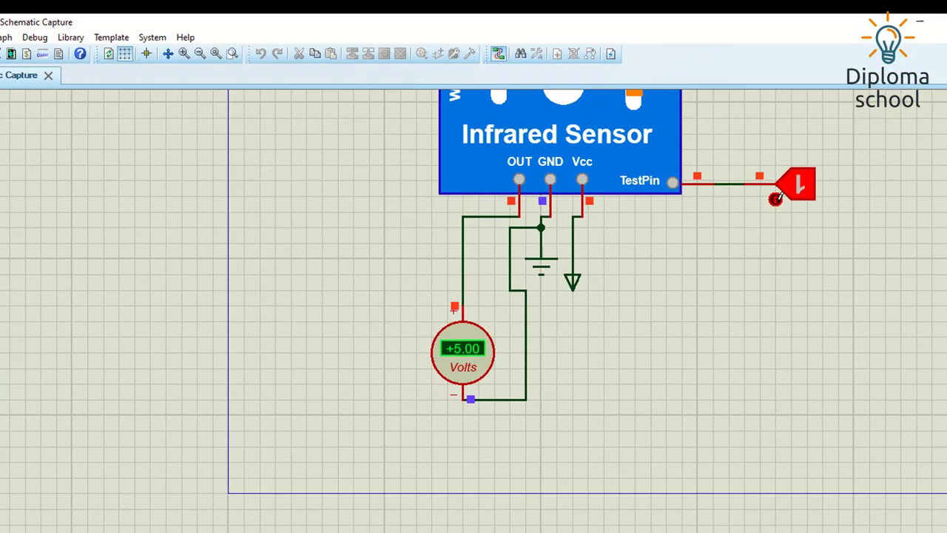
{"action": "left_click", "coordinate": [771, 198]}
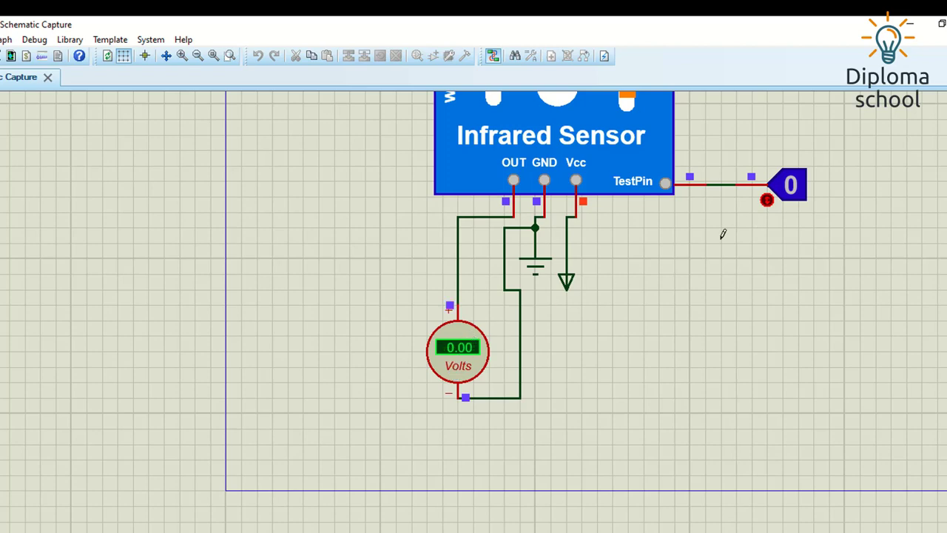
{"action": "left_click", "coordinate": [768, 197]}
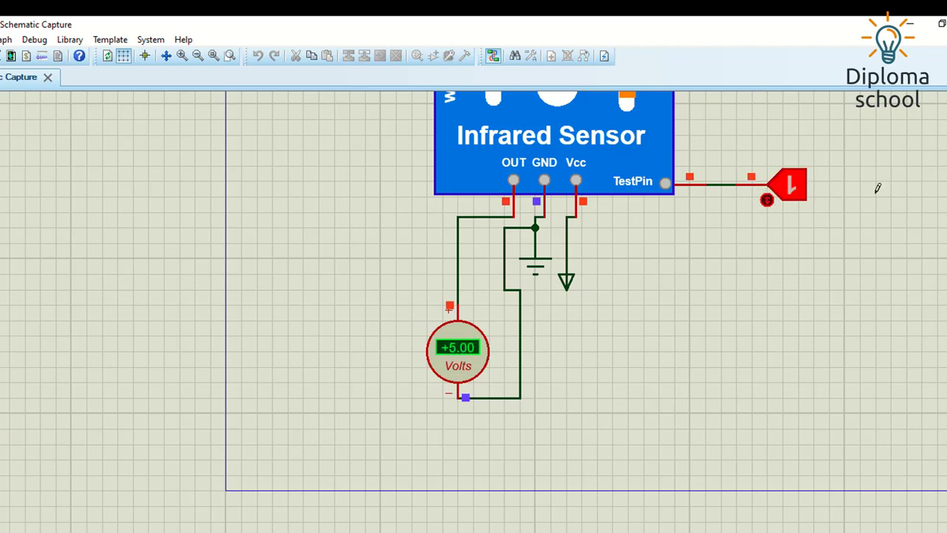
{"action": "left_click", "coordinate": [767, 197]}
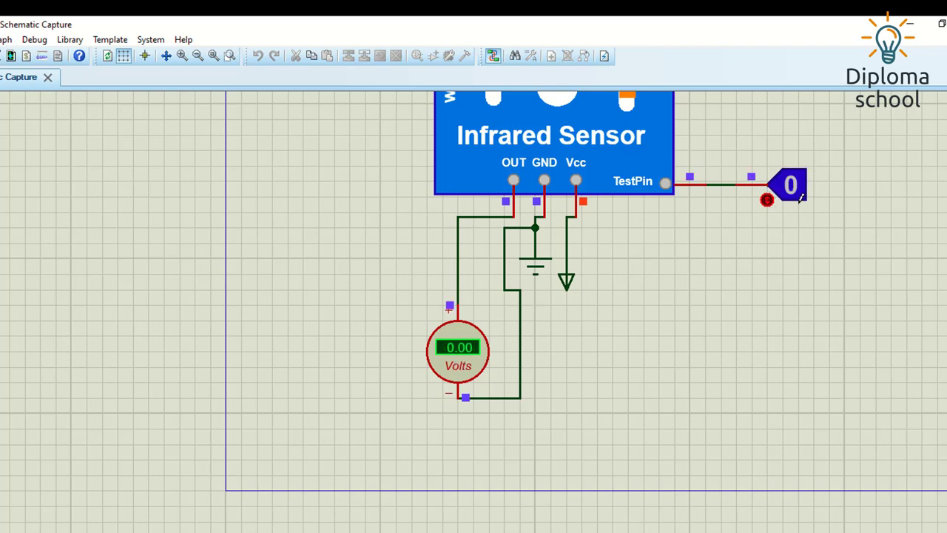
- Examine the sensor's two LEDs, its pins and the voltmeter in the running simulation with the logic toggle at 0
{"action": "scroll", "coordinate": [578, 265], "scroll_direction": "down", "scroll_amount": 2}
{"action": "scroll", "coordinate": [628, 232], "scroll_direction": "down", "scroll_amount": 1}
{"action": "scroll", "coordinate": [525, 213], "scroll_direction": "up", "scroll_amount": 1}
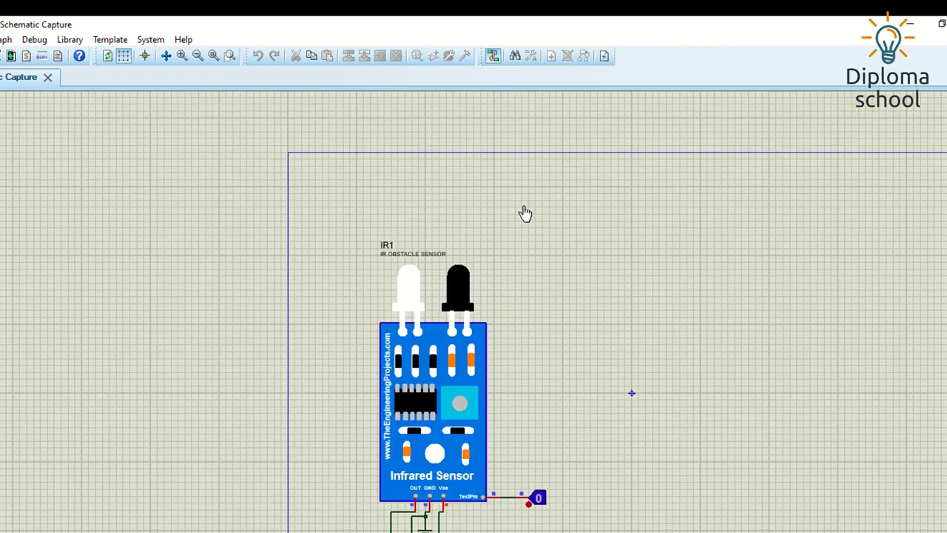
{"action": "scroll", "coordinate": [413, 286], "scroll_direction": "up", "scroll_amount": 1}
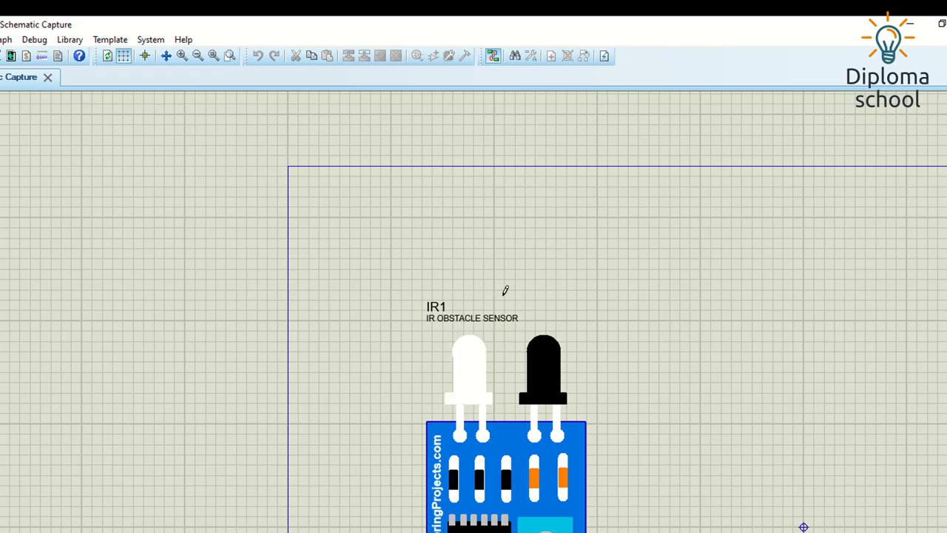
{"action": "scroll", "coordinate": [506, 291], "scroll_direction": "down", "scroll_amount": 3}
{"action": "scroll", "coordinate": [461, 331], "scroll_direction": "up", "scroll_amount": 1}
{"action": "scroll", "coordinate": [420, 354], "scroll_direction": "up", "scroll_amount": 2}
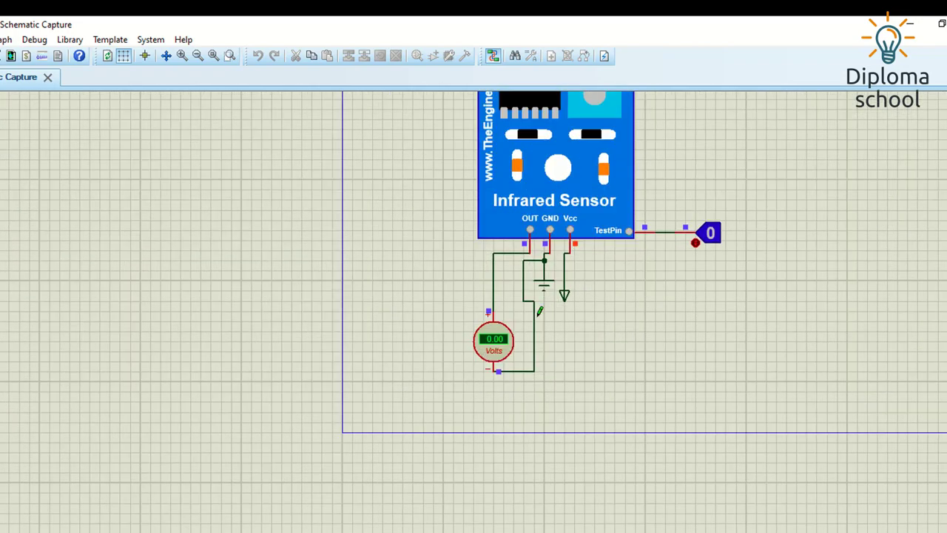
{"action": "scroll", "coordinate": [548, 242], "scroll_direction": "down", "scroll_amount": 3}
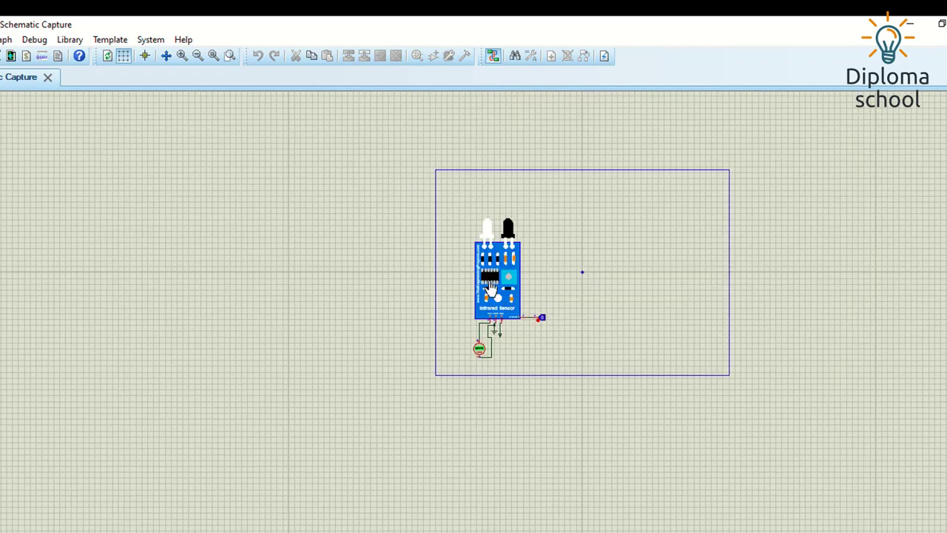
{"action": "scroll", "coordinate": [530, 376], "scroll_direction": "up", "scroll_amount": 2}
{"action": "scroll", "coordinate": [522, 363], "scroll_direction": "up", "scroll_amount": 1}
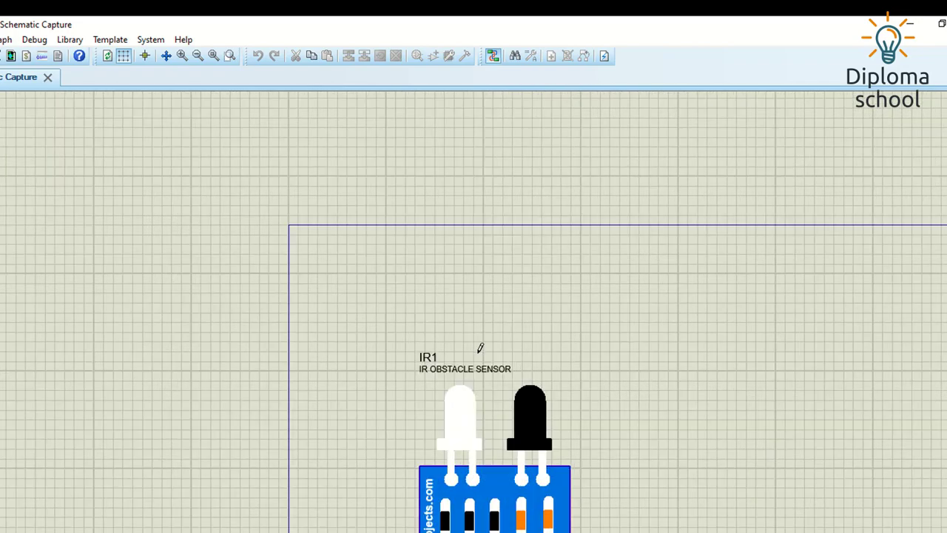
{"action": "scroll", "coordinate": [496, 377], "scroll_direction": "down", "scroll_amount": 2}
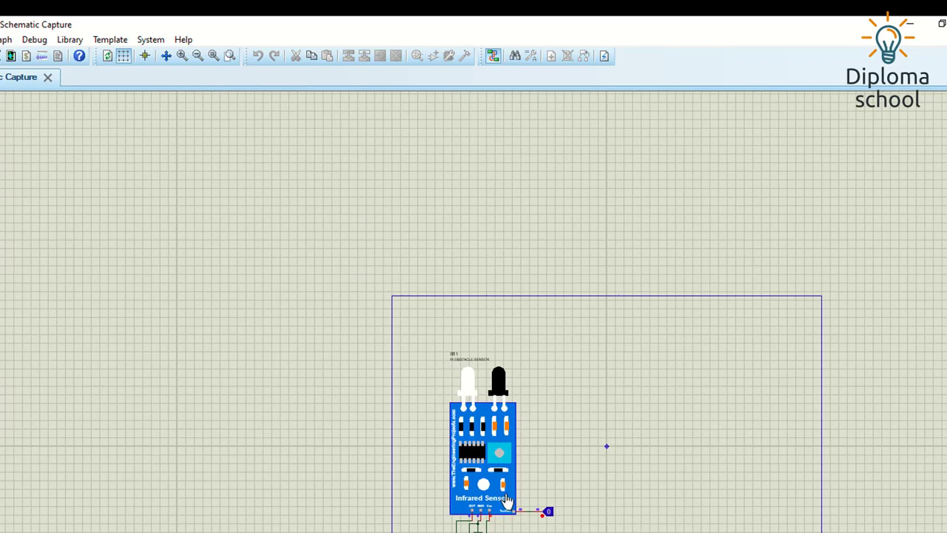
{"action": "scroll", "coordinate": [521, 309], "scroll_direction": "up", "scroll_amount": 1}
{"action": "scroll", "coordinate": [504, 324], "scroll_direction": "up", "scroll_amount": 2}
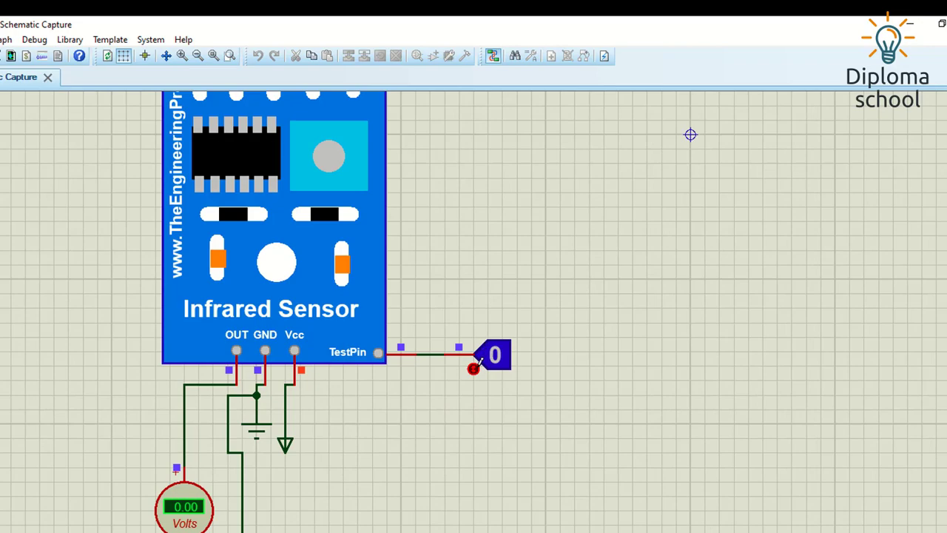
- Switch the TestPin's logic toggle to 1 and inspect the sensor's LEDs and the voltmeter reading
{"action": "left_click", "coordinate": [478, 361]}
{"action": "scroll", "coordinate": [482, 342], "scroll_direction": "down", "scroll_amount": 2}
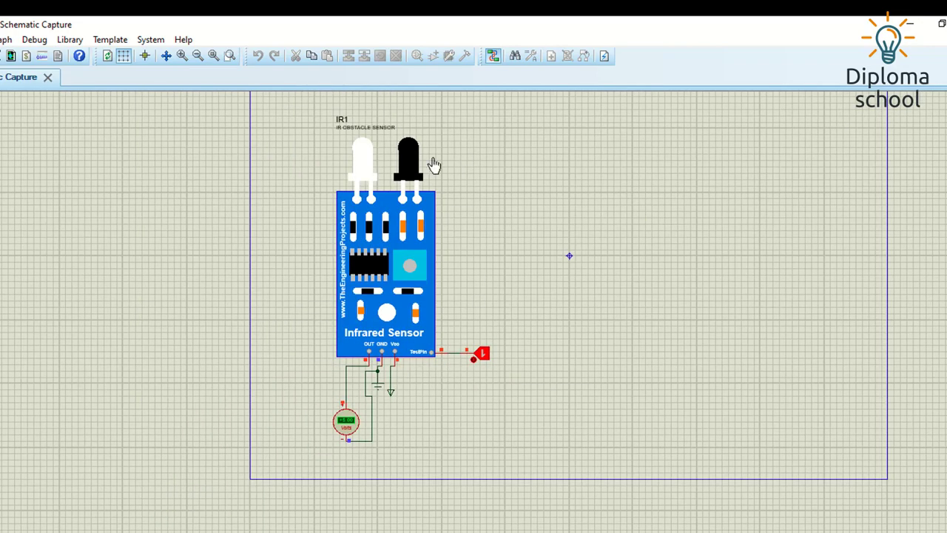
{"action": "left_click_drag", "start_coordinate": [433, 164], "coordinate": [474, 345]}
{"action": "scroll", "coordinate": [473, 345], "scroll_direction": "up", "scroll_amount": 1}
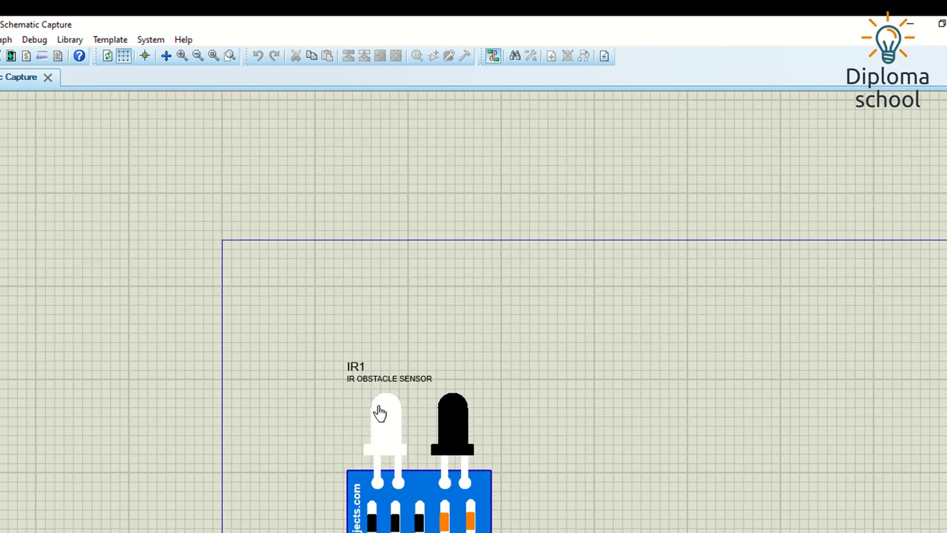
{"action": "scroll", "coordinate": [424, 380], "scroll_direction": "down", "scroll_amount": 3}
{"action": "scroll", "coordinate": [476, 345], "scroll_direction": "up", "scroll_amount": 4}
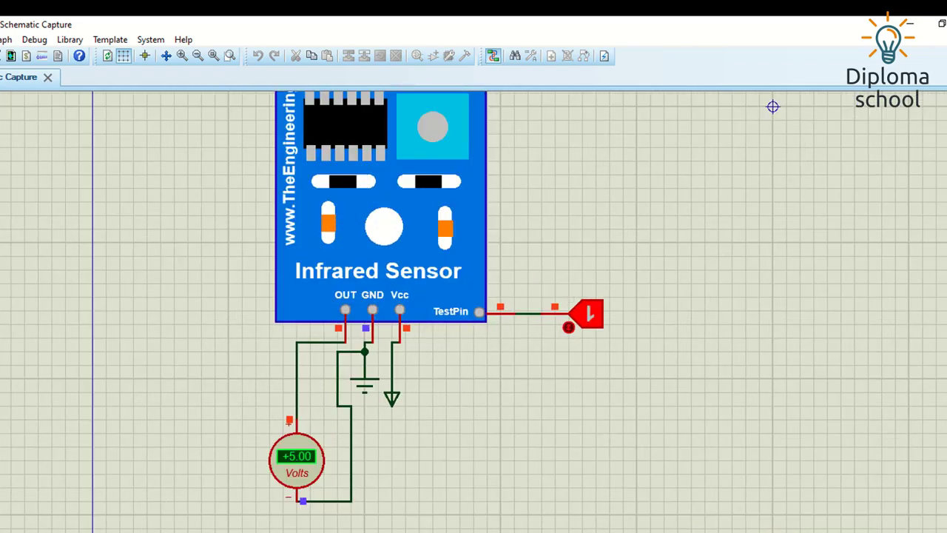
- Stop the simulation and delete the DC voltmeter from the schematic
{"action": "key", "text": "shift+Pause"}
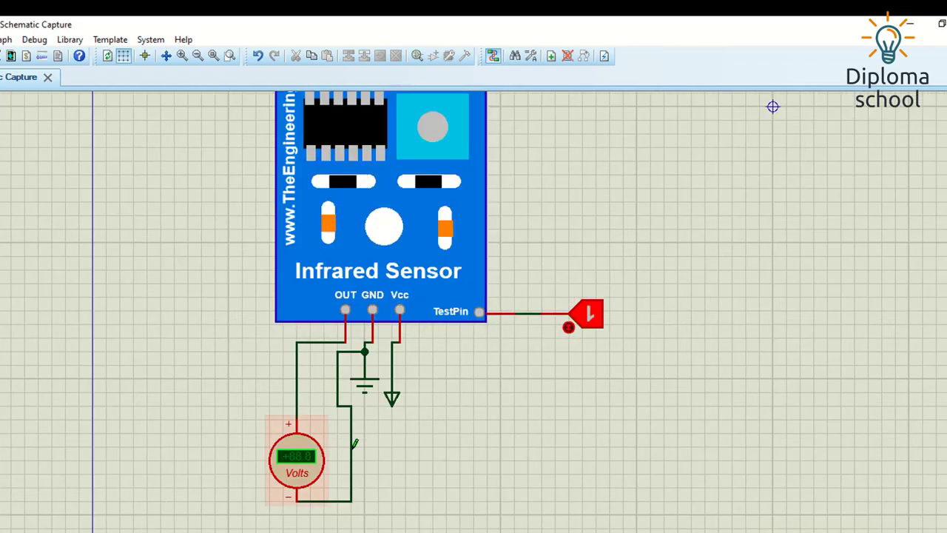
{"action": "right_click", "coordinate": [298, 464]}
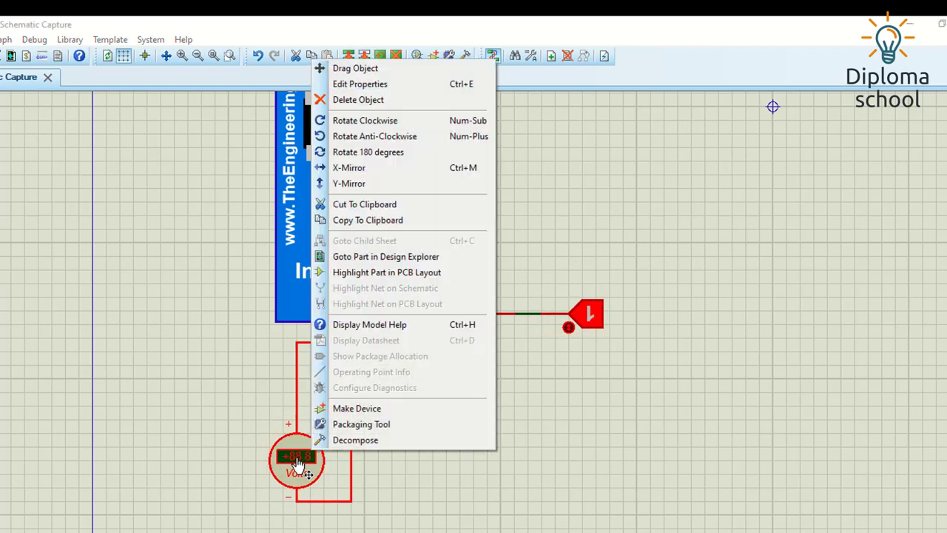
{"action": "left_click", "coordinate": [376, 101]}
{"action": "scroll", "coordinate": [436, 361], "scroll_direction": "down", "scroll_amount": 1}
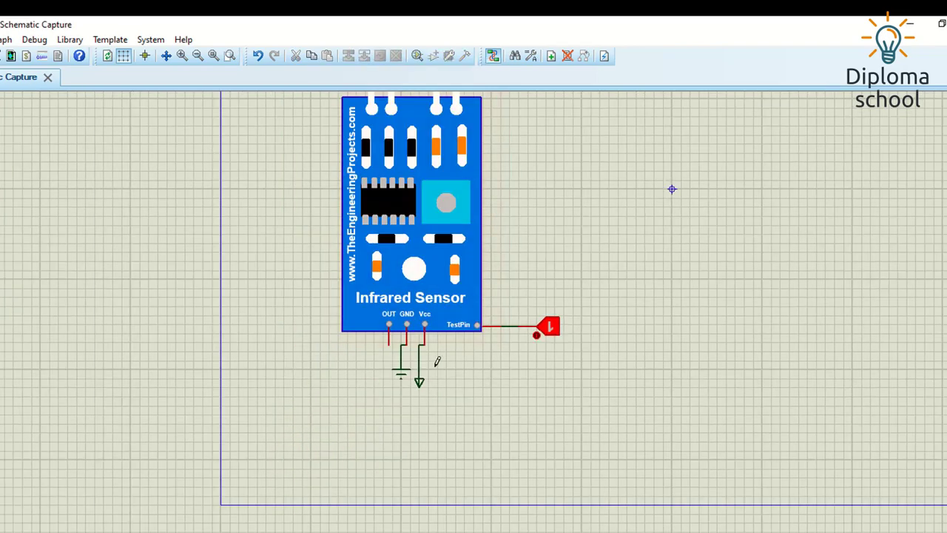
{"action": "scroll", "coordinate": [481, 311], "scroll_direction": "down", "scroll_amount": 2}
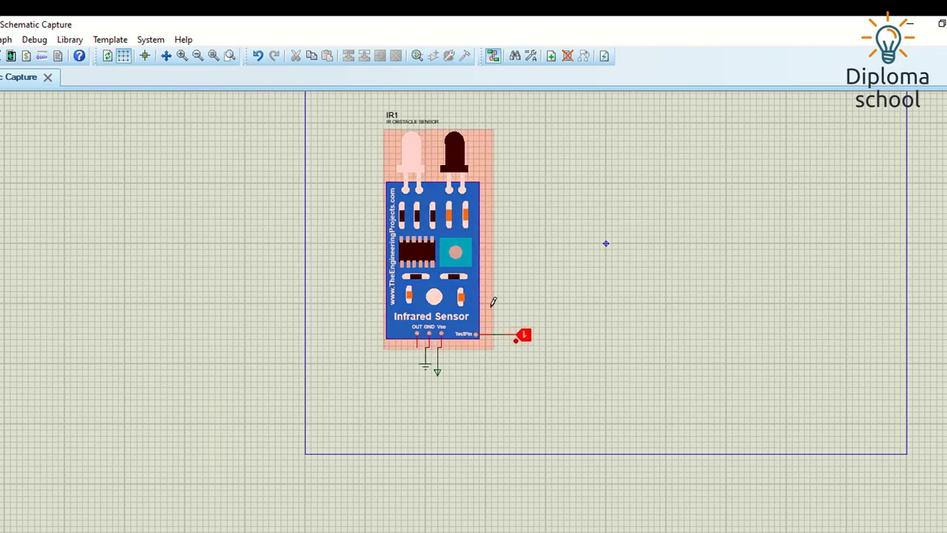
{"action": "scroll", "coordinate": [526, 283], "scroll_direction": "up", "scroll_amount": 1}
{"action": "right_click", "coordinate": [370, 222]}
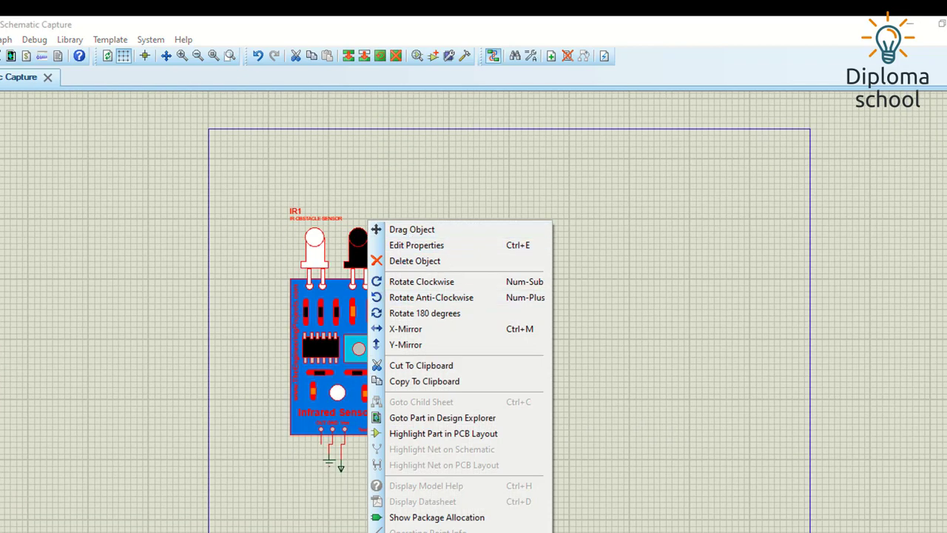
{"action": "key", "text": "Escape"}
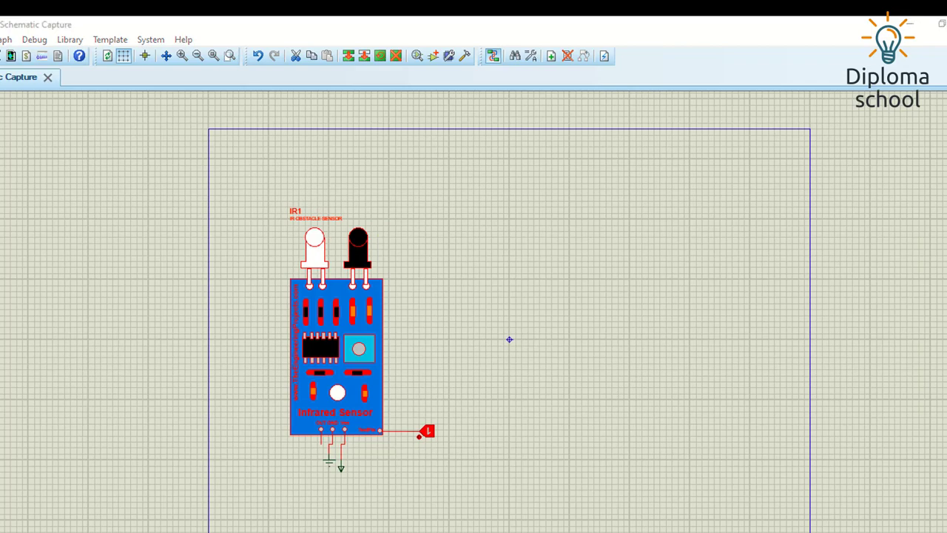
- Search the device library for "arduino" and pick the ARDUINO UNO from the ArduinoTEP library
{"action": "type", "text": "p"}
{"action": "type", "text": "arduino"}
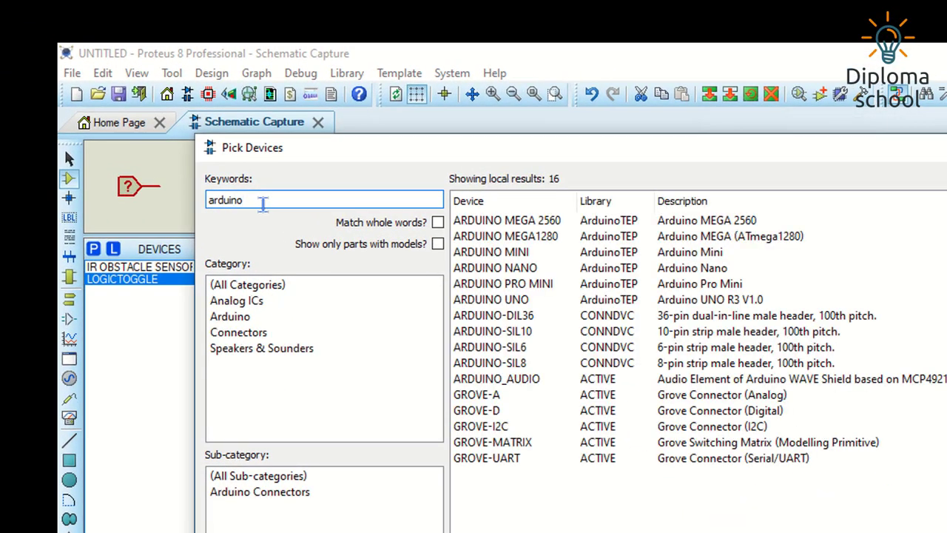
{"action": "left_click", "coordinate": [528, 317]}
{"action": "key", "text": "Up"}
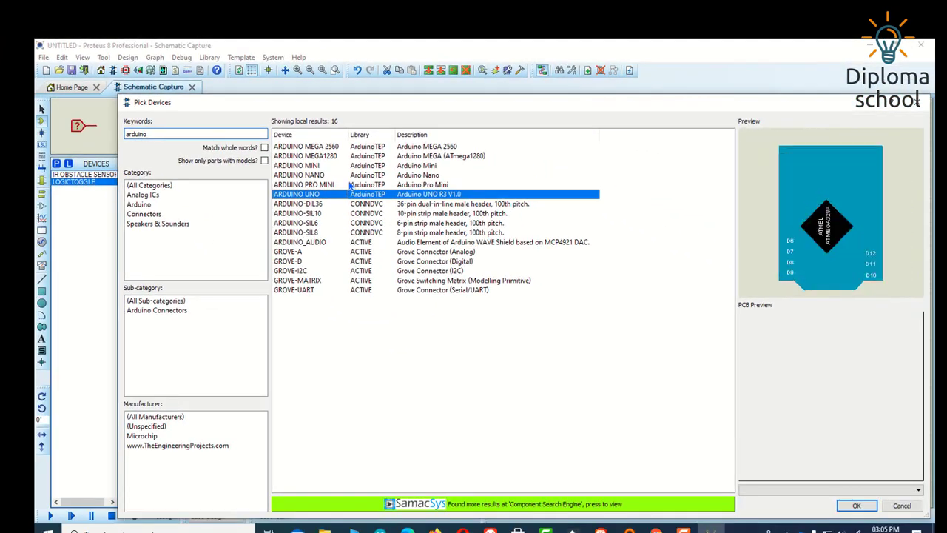
{"action": "left_click", "coordinate": [576, 267]}
{"action": "left_click", "coordinate": [335, 194]}
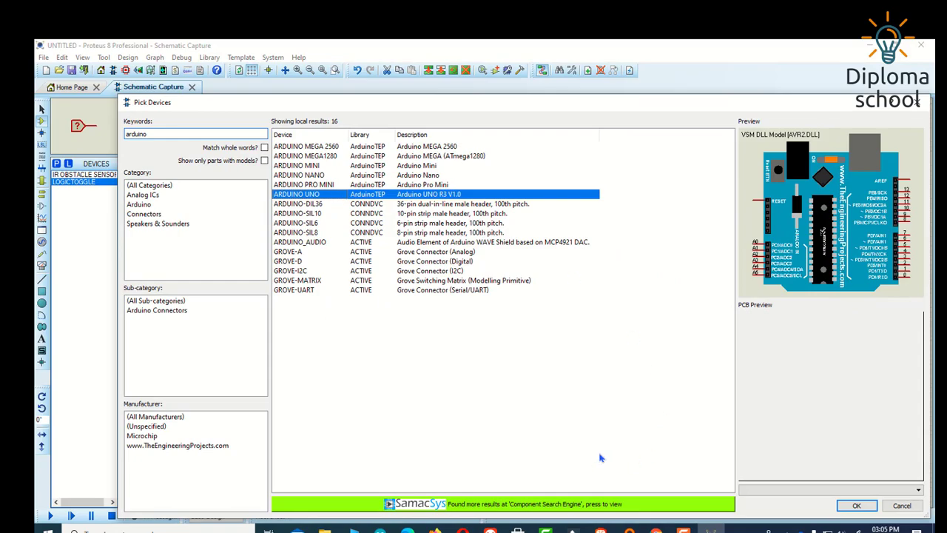
{"action": "double_click", "coordinate": [309, 196]}
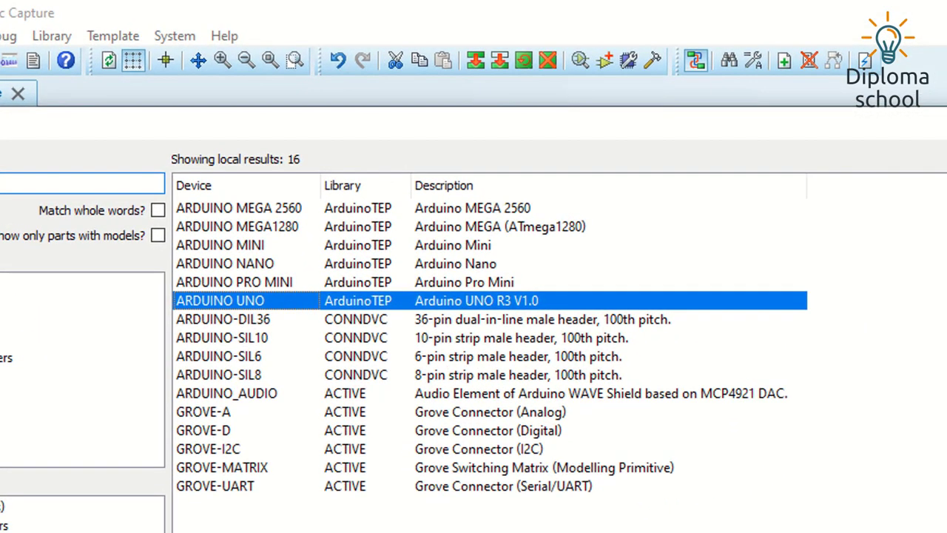
{"action": "left_click", "coordinate": [856, 506]}
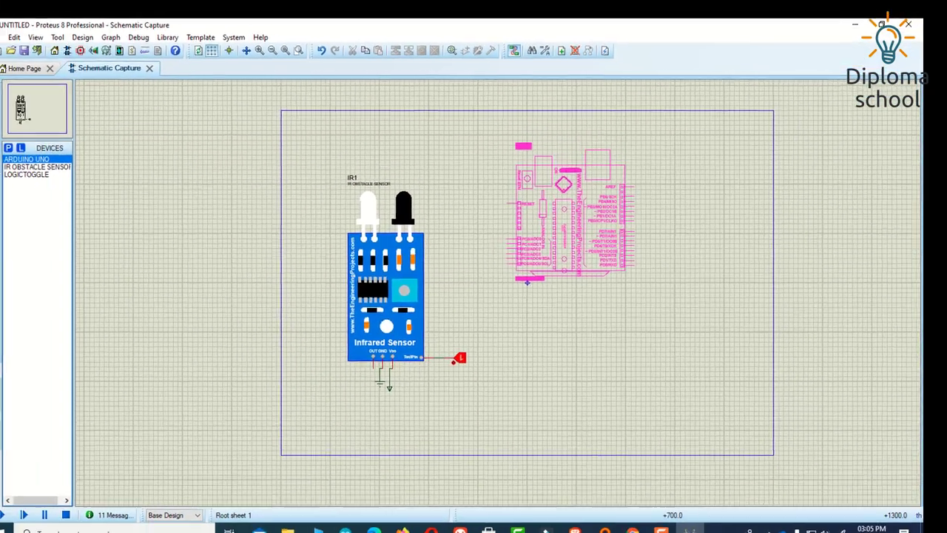
- Place the Arduino UNO board to the right of the infrared sensor and shift it slightly downward on the sheet
{"action": "left_click", "coordinate": [579, 310]}
{"action": "scroll", "coordinate": [639, 281], "scroll_direction": "up", "scroll_amount": 2}
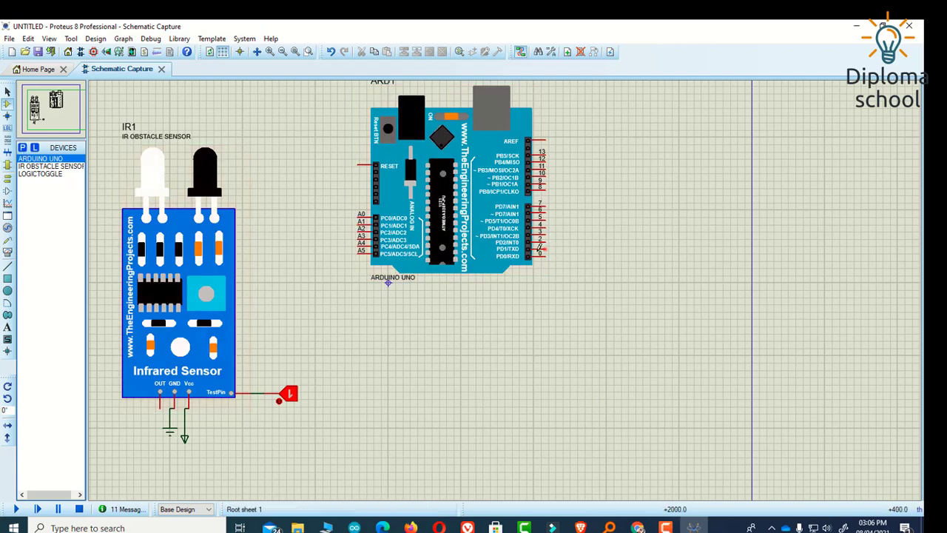
{"action": "right_click", "coordinate": [448, 186]}
{"action": "left_click", "coordinate": [466, 191]}
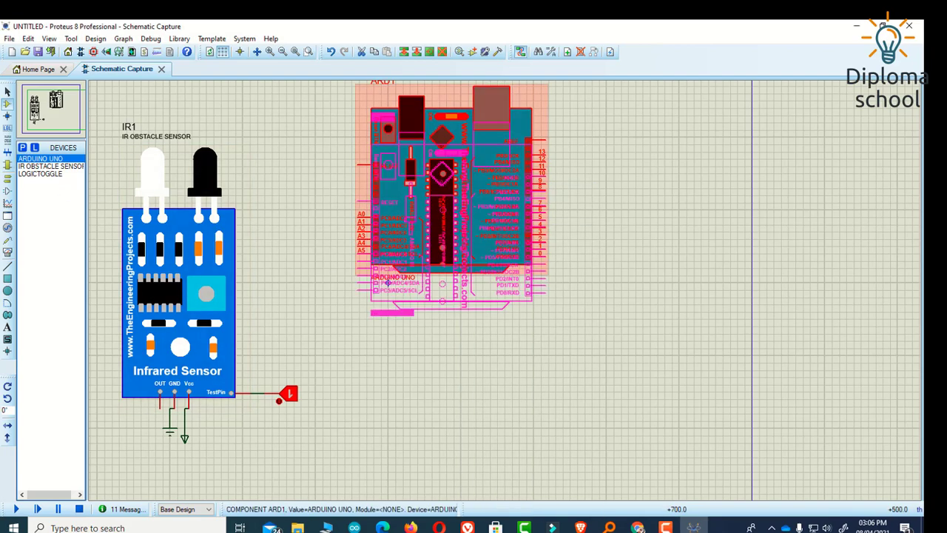
{"action": "left_click", "coordinate": [501, 294]}
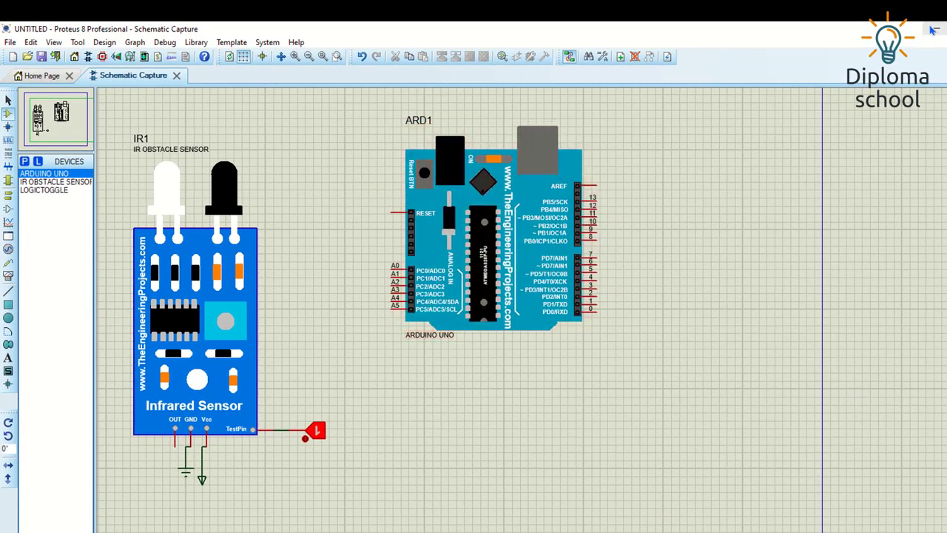
- Switch to the IR_sensor_Project sketch in the Arduino IDE and examine the pinMode and Serial.begin lines in setup()
{"action": "left_click", "coordinate": [934, 29]}
{"action": "double_click", "coordinate": [742, 42]}
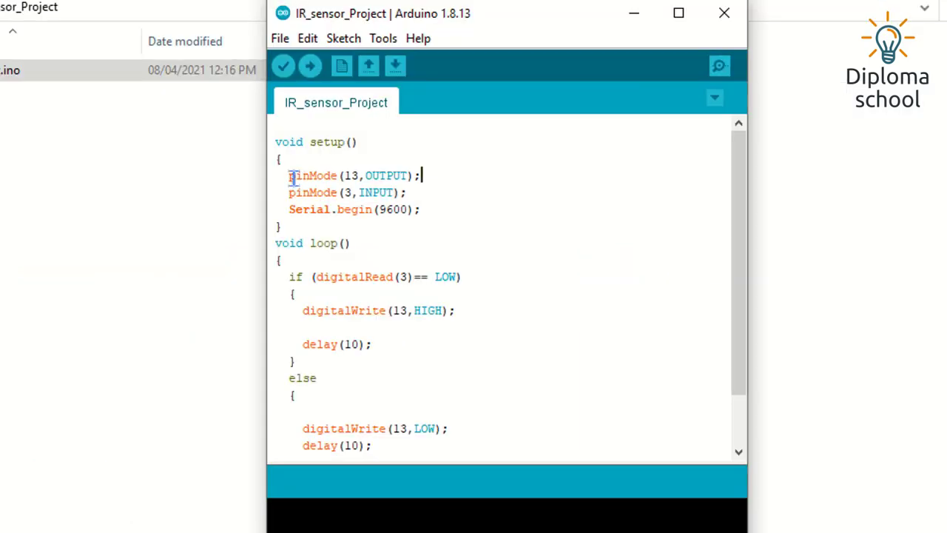
{"action": "left_click_drag", "start_coordinate": [282, 173], "coordinate": [360, 176]}
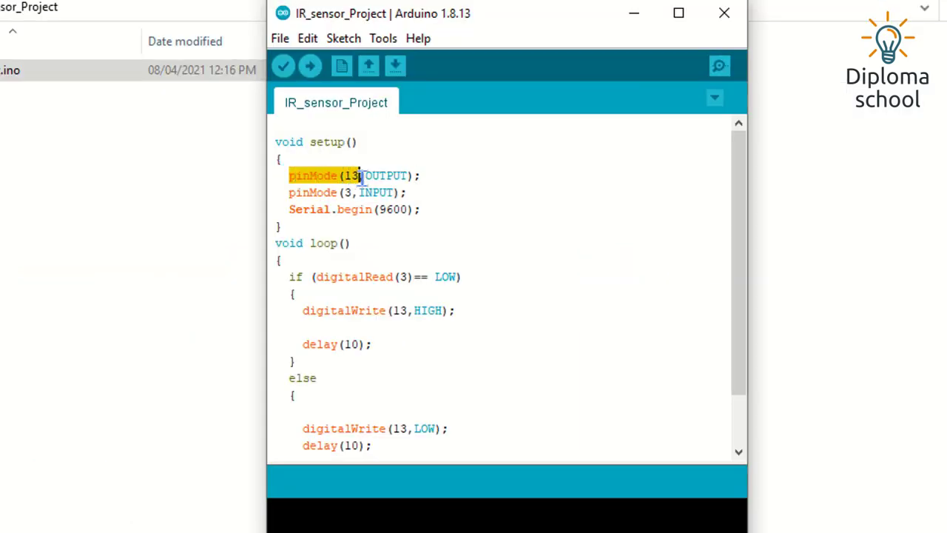
{"action": "left_click", "coordinate": [428, 176]}
{"action": "left_click_drag", "start_coordinate": [286, 193], "coordinate": [408, 193]}
{"action": "left_click", "coordinate": [435, 193]}
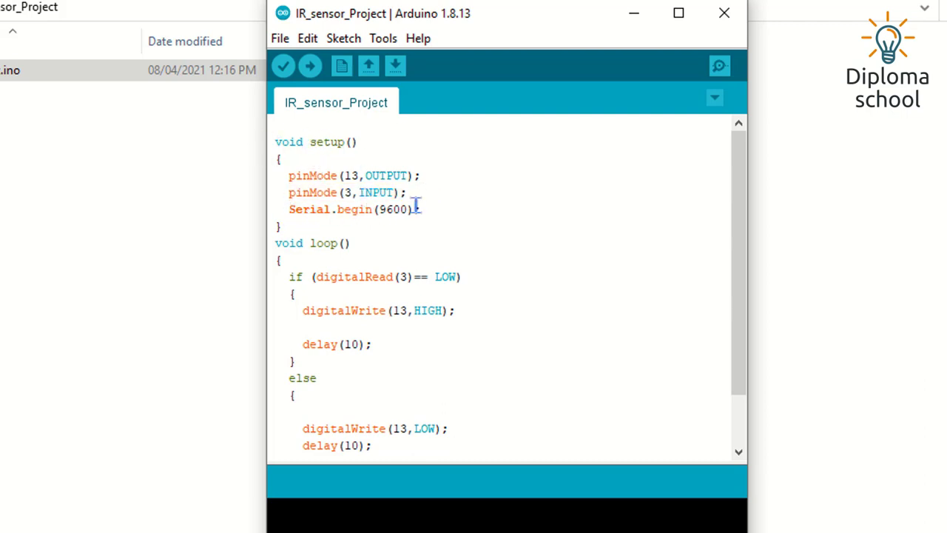
{"action": "left_click_drag", "start_coordinate": [423, 187], "coordinate": [268, 178]}
{"action": "left_click", "coordinate": [471, 215]}
{"action": "scroll", "coordinate": [393, 196], "scroll_direction": "down", "scroll_amount": 1}
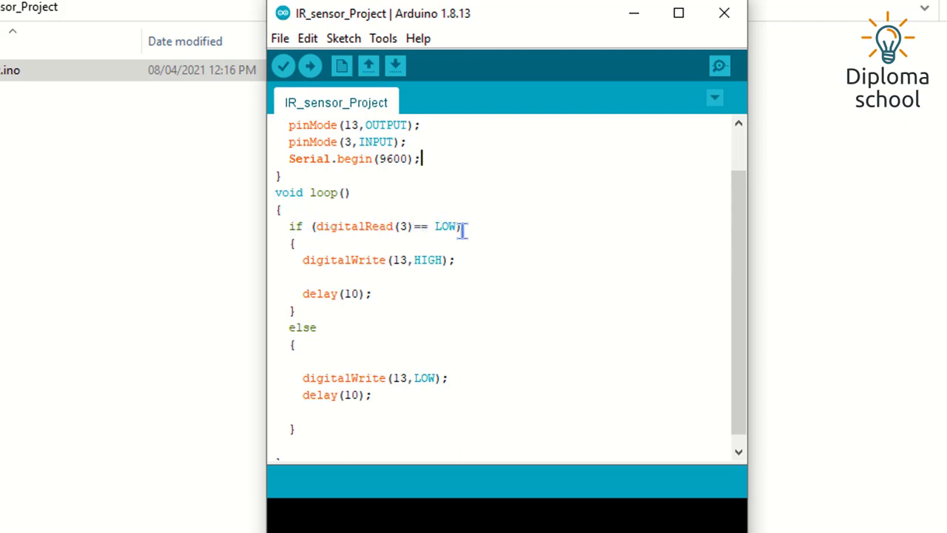
- Examine the digitalRead(3) condition in loop() and the digitalWrite and delay statements in its if branch
{"action": "left_click", "coordinate": [410, 238]}
{"action": "double_click", "coordinate": [313, 227]}
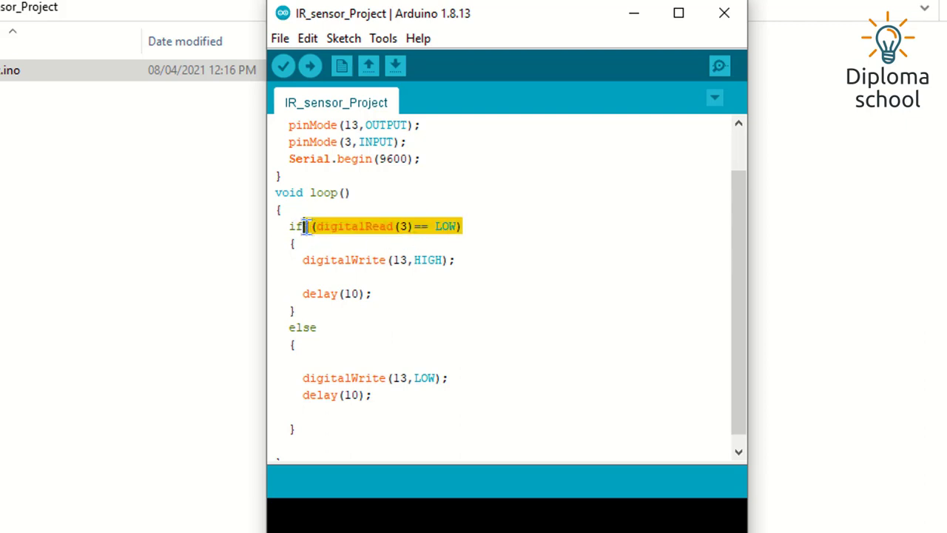
{"action": "left_click", "coordinate": [529, 214]}
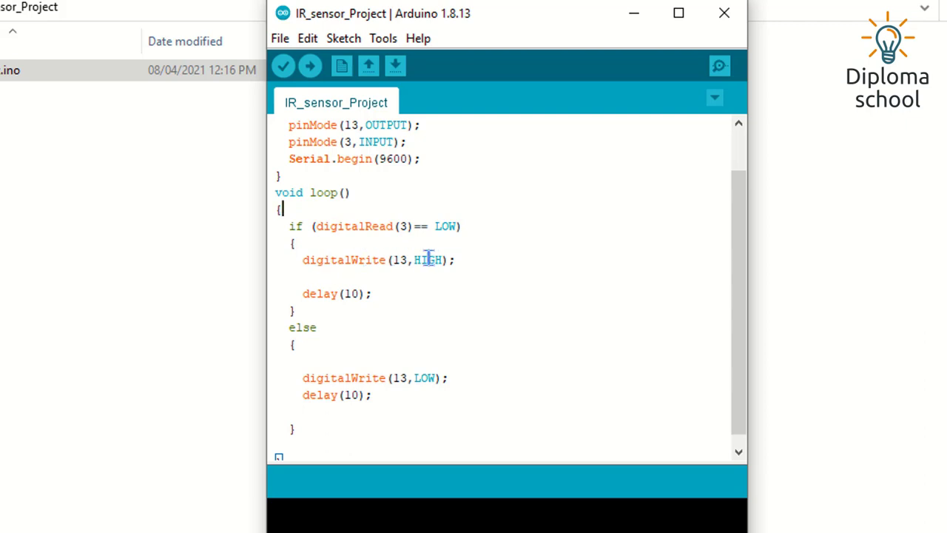
{"action": "left_click_drag", "start_coordinate": [479, 262], "coordinate": [289, 228]}
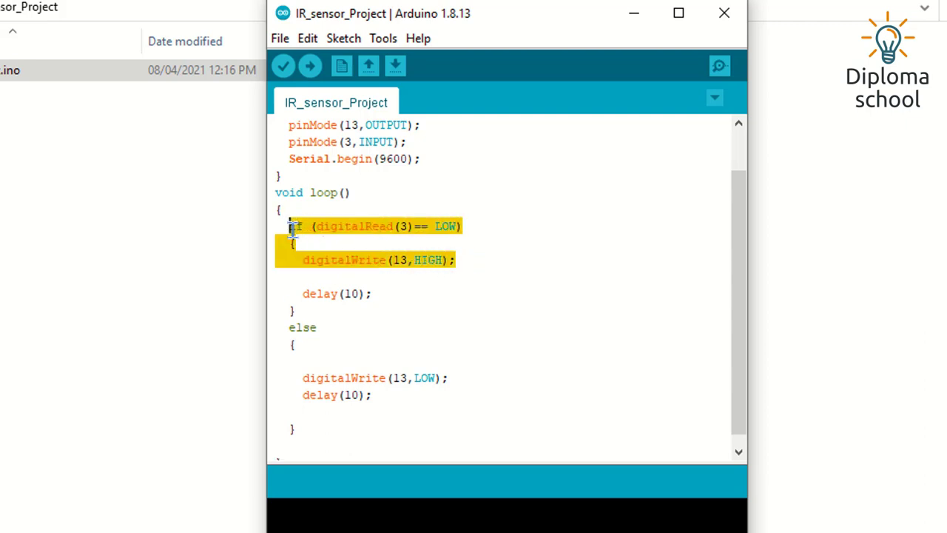
{"action": "left_click", "coordinate": [497, 227]}
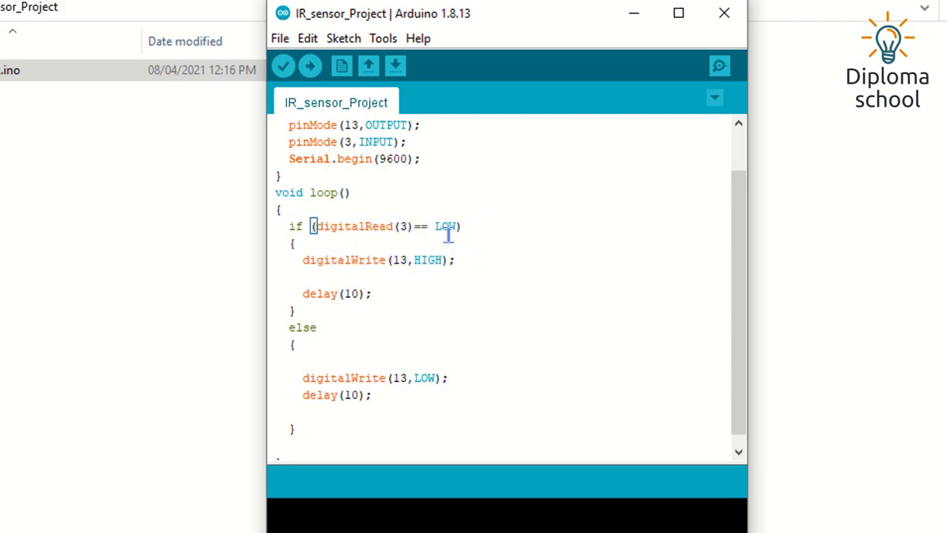
{"action": "left_click_drag", "start_coordinate": [482, 215], "coordinate": [406, 236]}
{"action": "left_click", "coordinate": [488, 263]}
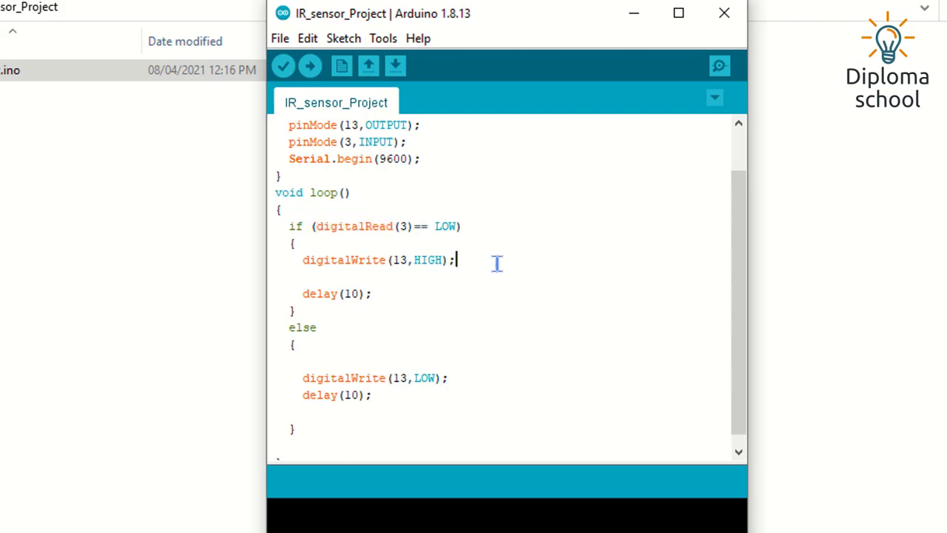
{"action": "left_click_drag", "start_coordinate": [402, 294], "coordinate": [322, 241]}
{"action": "left_click", "coordinate": [444, 274]}
{"action": "scroll", "coordinate": [383, 404], "scroll_direction": "down", "scroll_amount": 1}
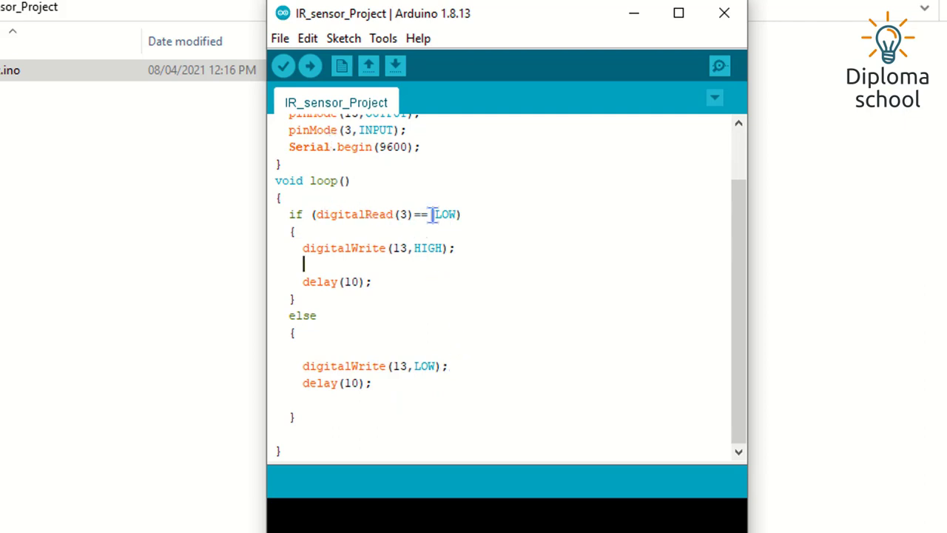
- Compare the digitalRead(3) condition with the digitalWrite and delay statements in the else branch
{"action": "left_click_drag", "start_coordinate": [479, 219], "coordinate": [376, 220]}
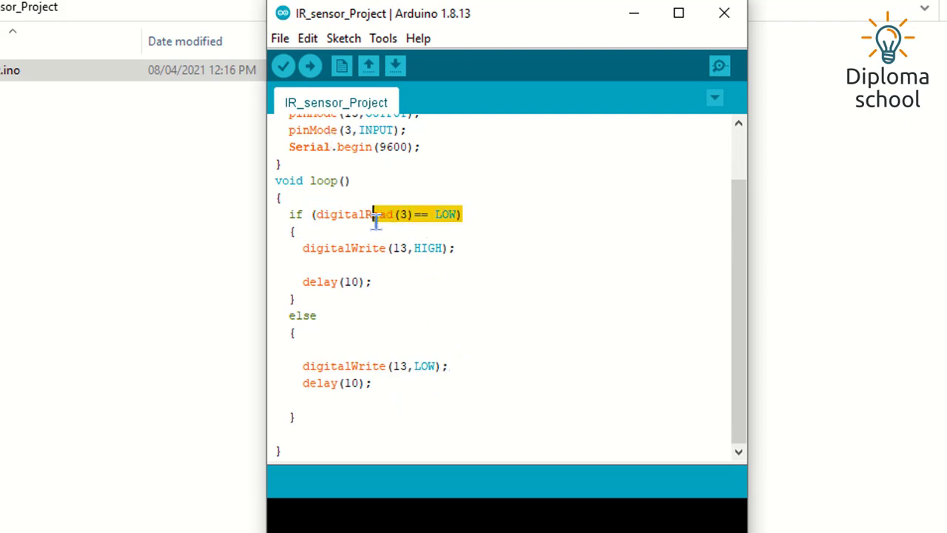
{"action": "left_click_drag", "start_coordinate": [370, 393], "coordinate": [303, 365]}
{"action": "left_click", "coordinate": [549, 219]}
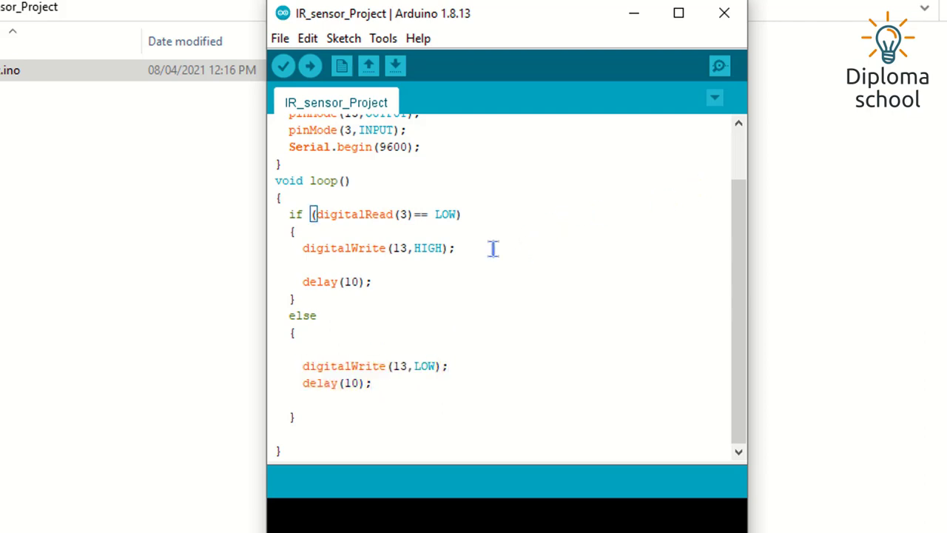